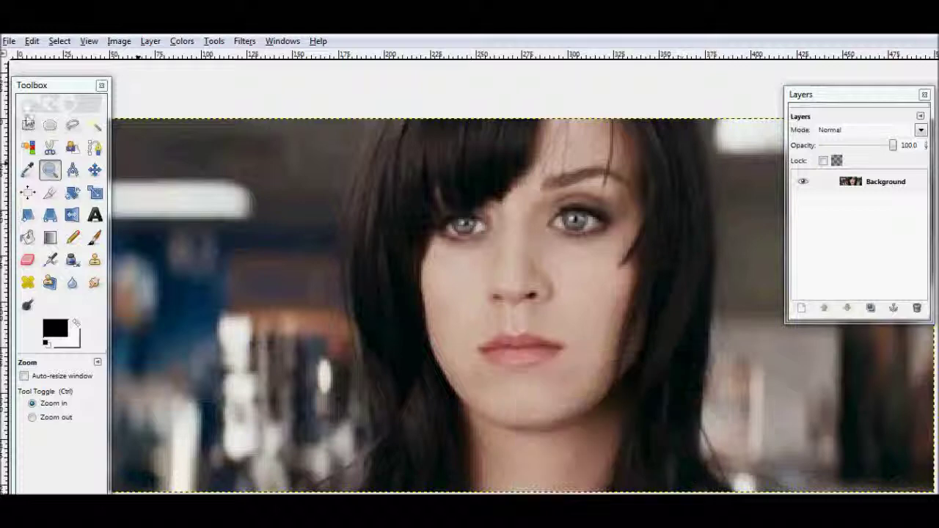
# Step: Add a new transparent layer named 'face'
pyautogui.click(151, 41)
pyautogui.click(180, 58)
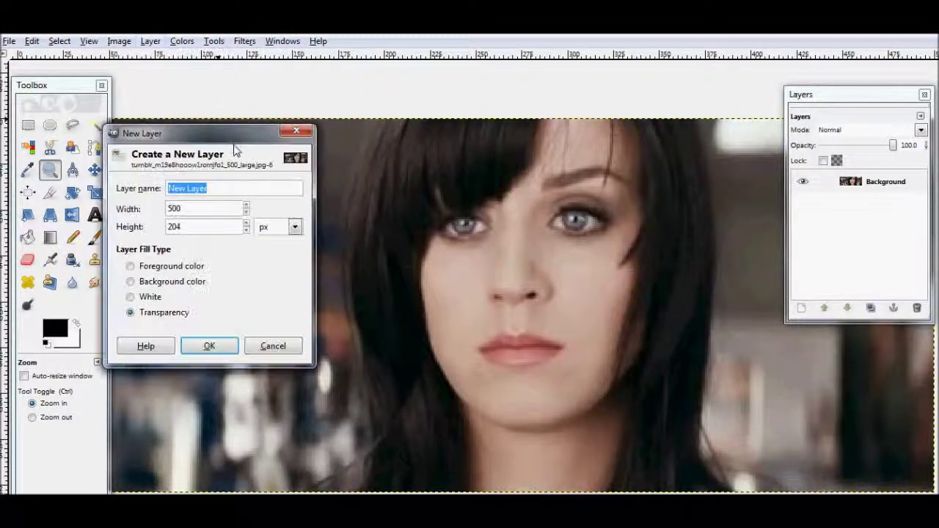
pyautogui.write('face')
pyautogui.press('Return')
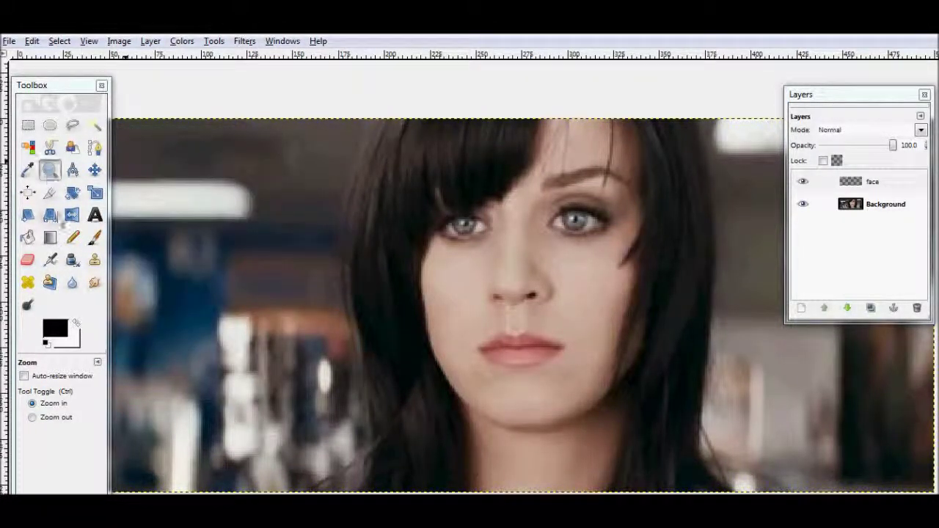
# Step: Set up the Paintbrush with the Circle Fuzzy brush and white as the foreground colour
pyautogui.click(94, 237)
pyautogui.moveTo(59, 87); pyautogui.dragTo(62, 68)
pyautogui.click(58, 388)
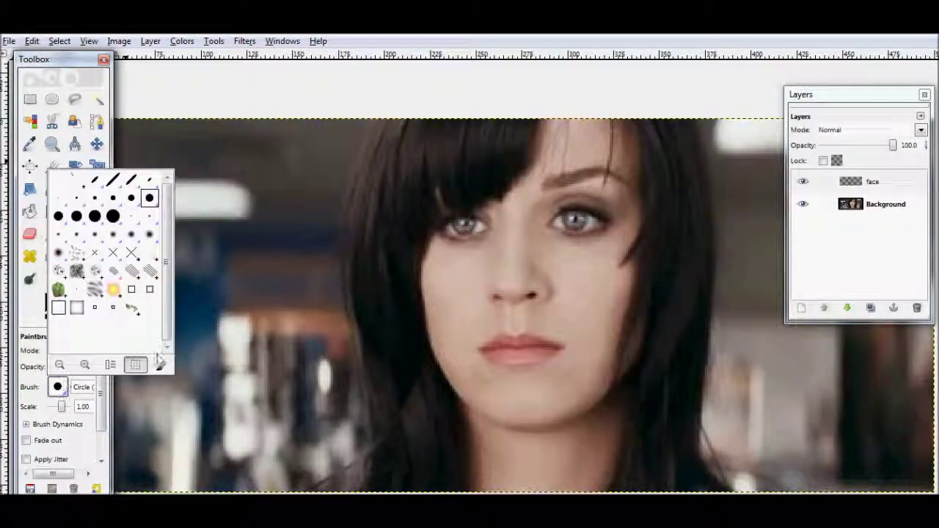
pyautogui.click(128, 248)
pyautogui.click(58, 302)
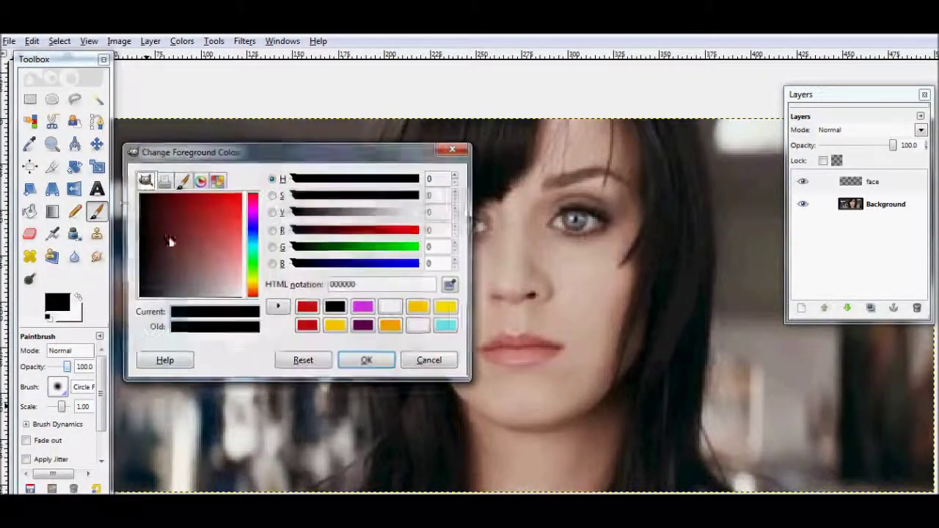
pyautogui.click(402, 314)
pyautogui.click(366, 360)
# Step: Paint white over nose, eyes, forehead and chin with a larger brush, then set the face layer to Saturation mode
pyautogui.moveTo(479, 284); pyautogui.dragTo(541, 295)
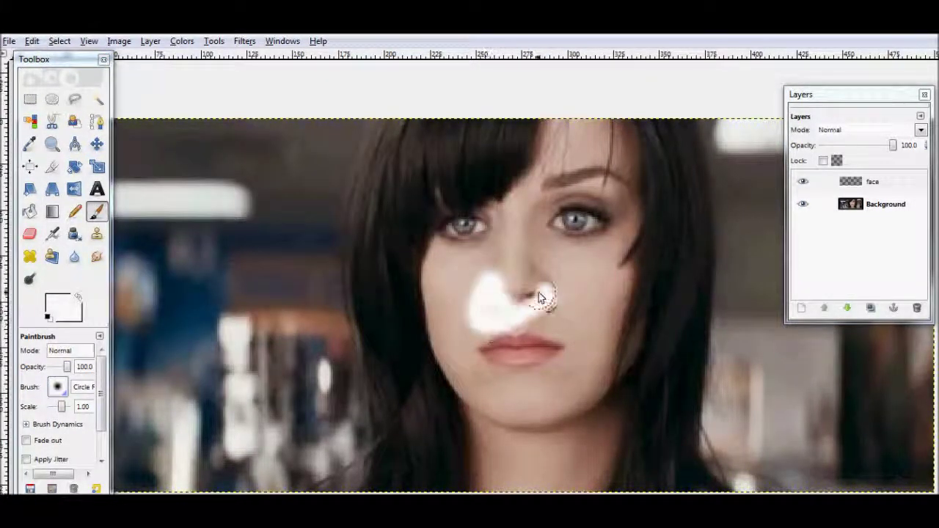
pyautogui.moveTo(62, 407); pyautogui.dragTo(65, 406)
pyautogui.moveTo(481, 279)
pyautogui.mouseDown()
pyautogui.moveTo(529, 292)
pyautogui.moveTo(444, 270)
pyautogui.moveTo(545, 210)
pyautogui.moveTo(565, 151)
pyautogui.moveTo(610, 250)
pyautogui.moveTo(597, 325)
pyautogui.moveTo(478, 392)
pyautogui.moveTo(465, 429)
pyautogui.moveTo(573, 486)
pyautogui.moveTo(549, 433)
pyautogui.moveTo(559, 303)
pyautogui.moveTo(608, 291)
pyautogui.moveTo(594, 266)
pyautogui.moveTo(506, 212)
pyautogui.moveTo(618, 182)
pyautogui.moveTo(606, 350)
pyautogui.moveTo(576, 442)
pyautogui.mouseUp()
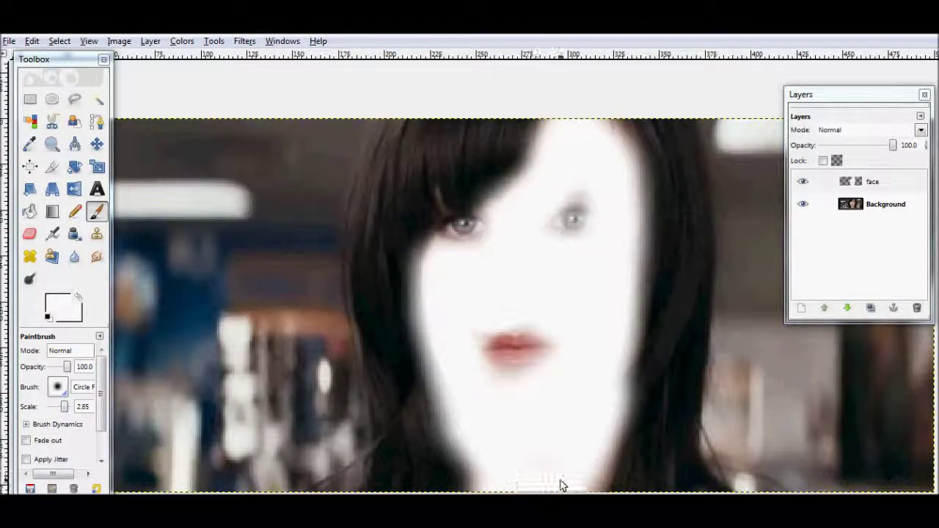
pyautogui.moveTo(593, 377)
pyautogui.mouseDown()
pyautogui.moveTo(572, 241)
pyautogui.moveTo(461, 248)
pyautogui.moveTo(489, 241)
pyautogui.moveTo(605, 158)
pyautogui.mouseUp()
pyautogui.moveTo(559, 138)
pyautogui.mouseDown()
pyautogui.moveTo(514, 465)
pyautogui.moveTo(536, 490)
pyautogui.mouseUp()
pyautogui.click(866, 129)
pyautogui.click(835, 447)
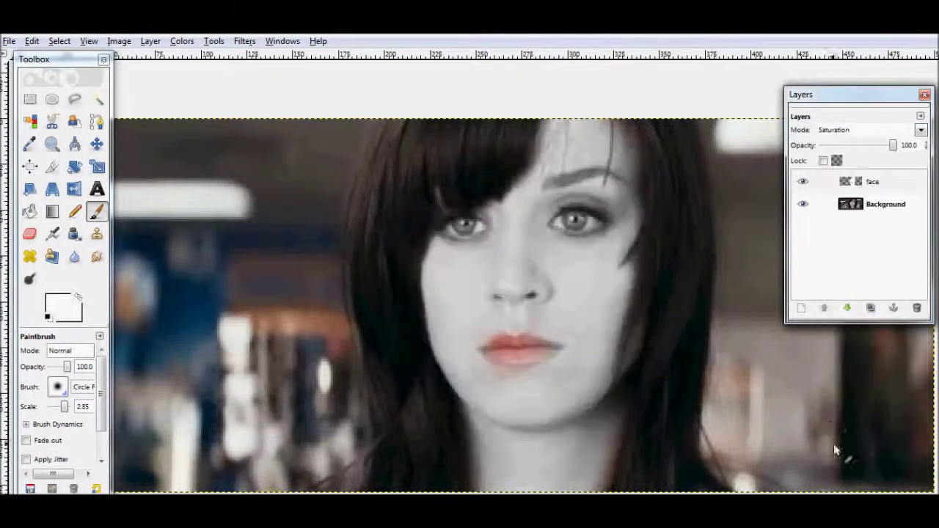
# Step: Paint over the lips and lower the face layer opacity to about 29.7
pyautogui.click(503, 415)
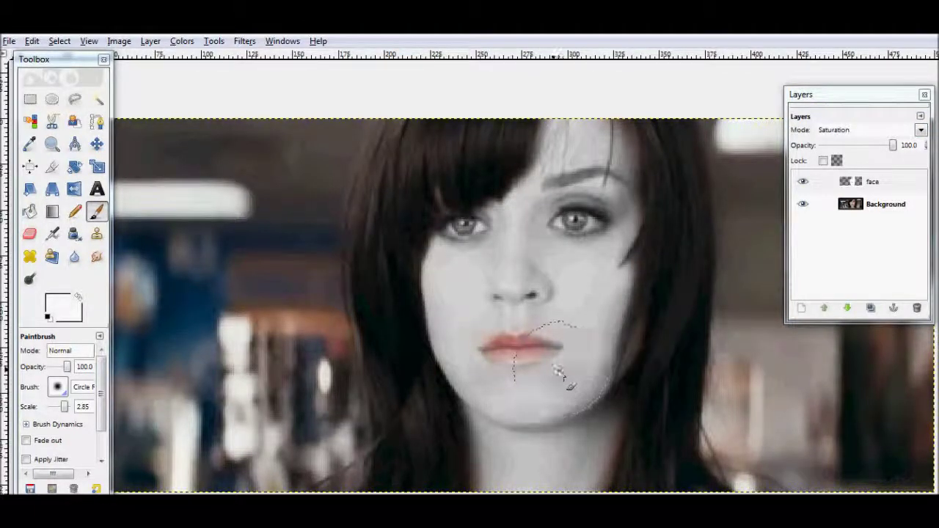
pyautogui.moveTo(559, 374); pyautogui.dragTo(576, 394)
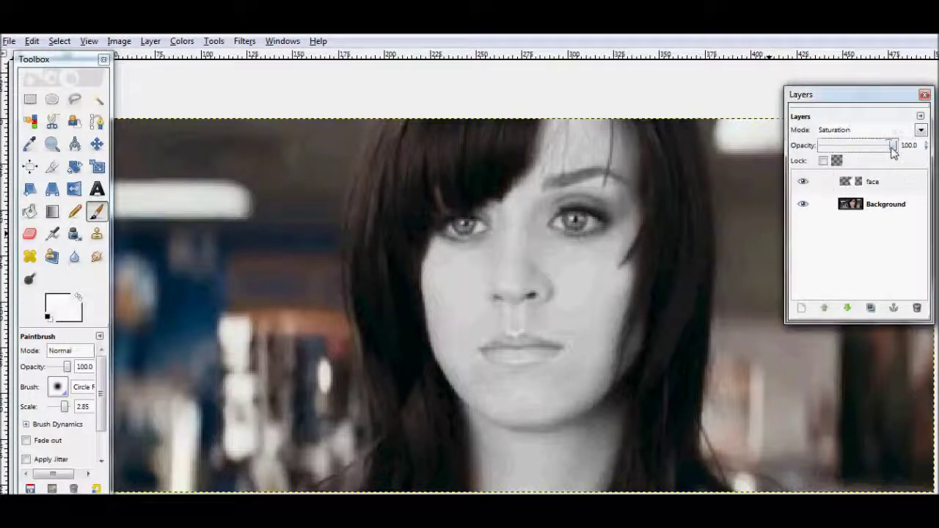
pyautogui.moveTo(892, 146); pyautogui.dragTo(842, 149)
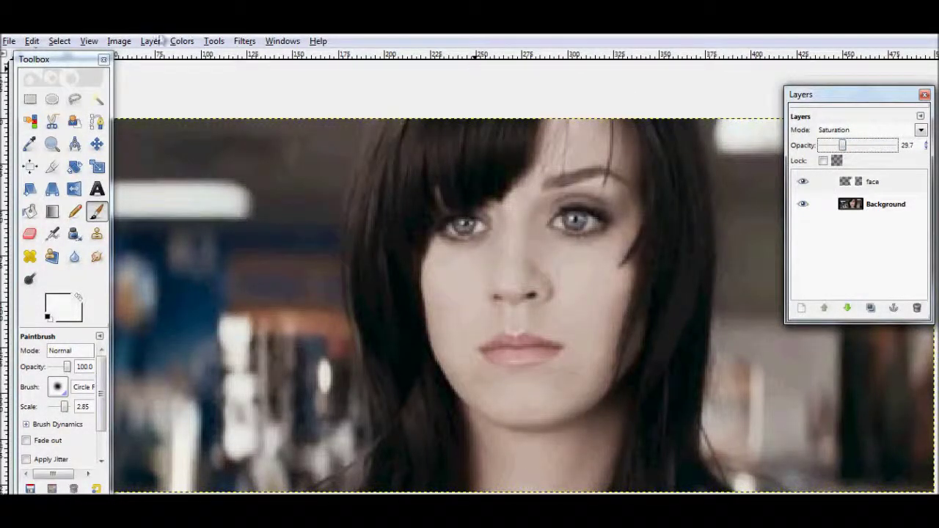
# Step: Add a new layer named 'eyes'
pyautogui.hotkey('ctrl', 'shift', 'n')
pyautogui.write('eyes')
pyautogui.press('Return')
pyautogui.click(53, 144)
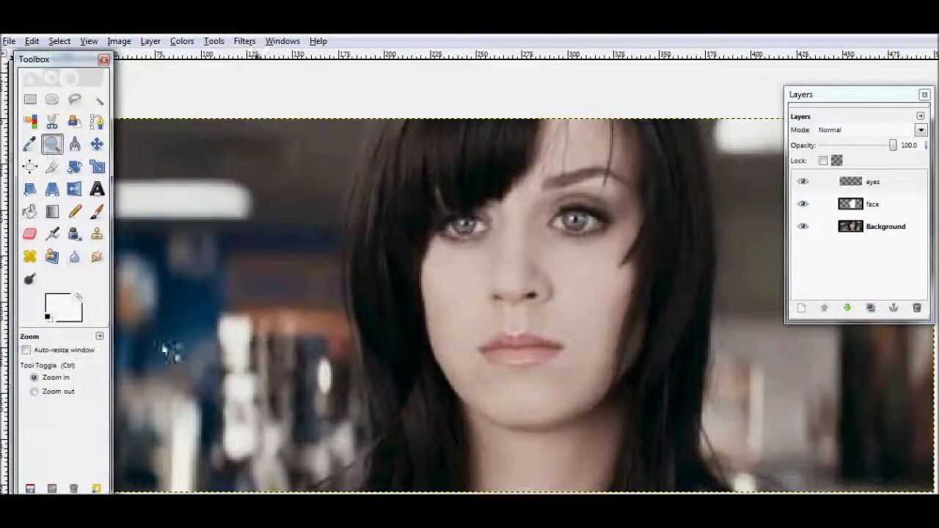
# Step: Zoom in on the eyes and trace a freehand selection around the right iris
pyautogui.click(317, 291)
pyautogui.moveTo(317, 291); pyautogui.dragTo(5, 158)
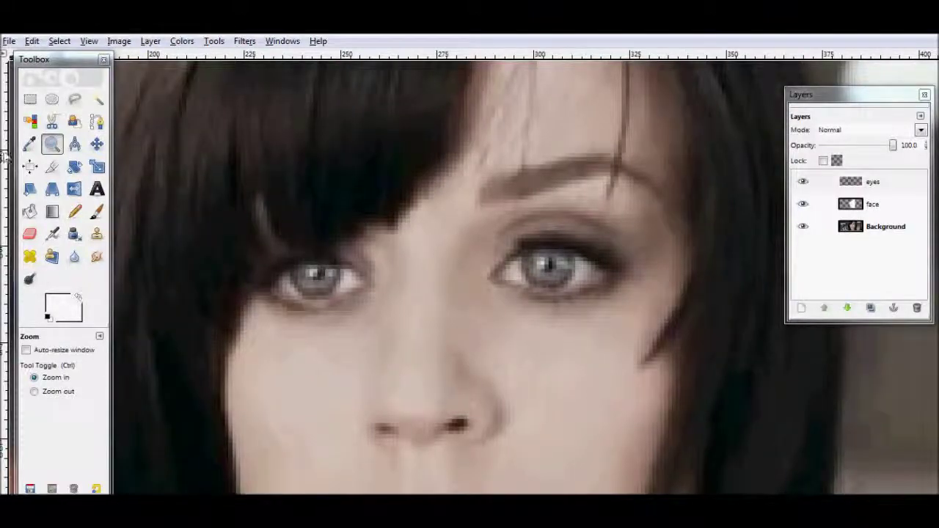
pyautogui.click(75, 100)
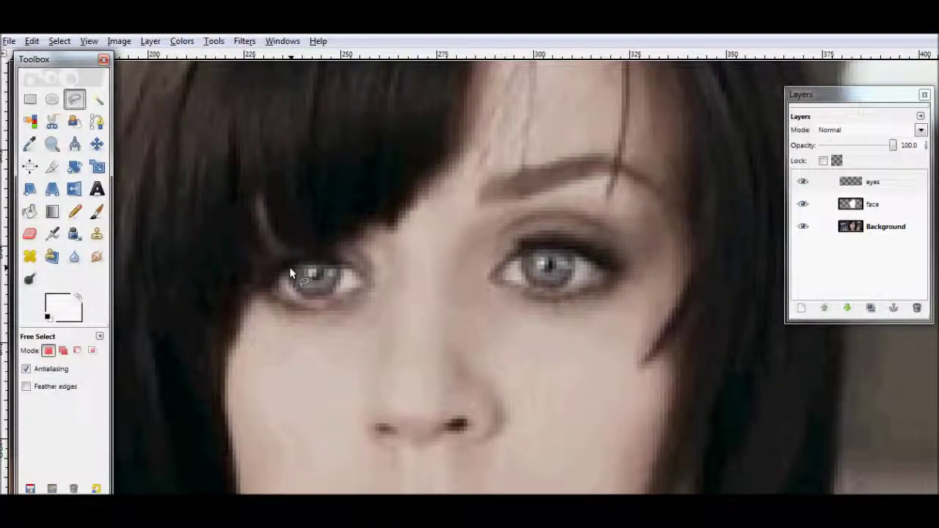
pyautogui.click(520, 251)
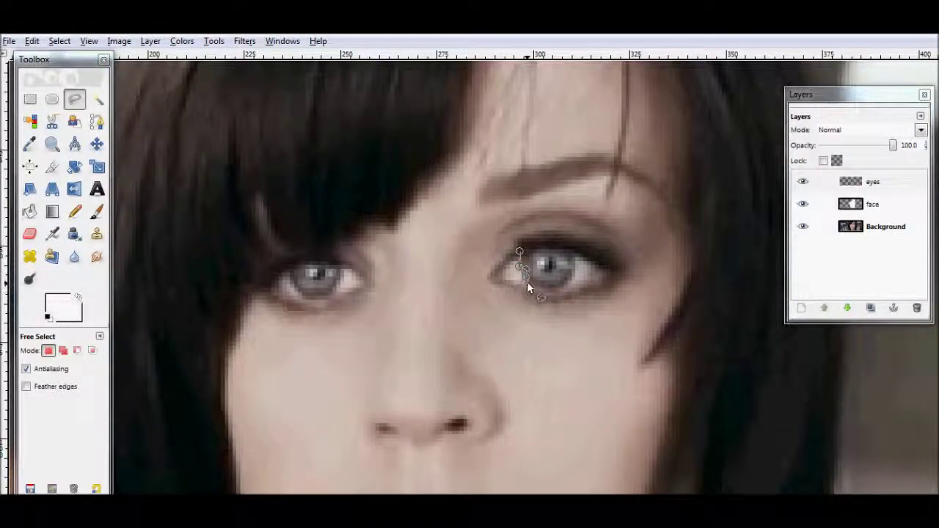
pyautogui.click(555, 286)
pyautogui.click(563, 282)
pyautogui.click(573, 267)
pyautogui.click(573, 256)
pyautogui.click(554, 245)
pyautogui.click(535, 248)
pyautogui.click(517, 275)
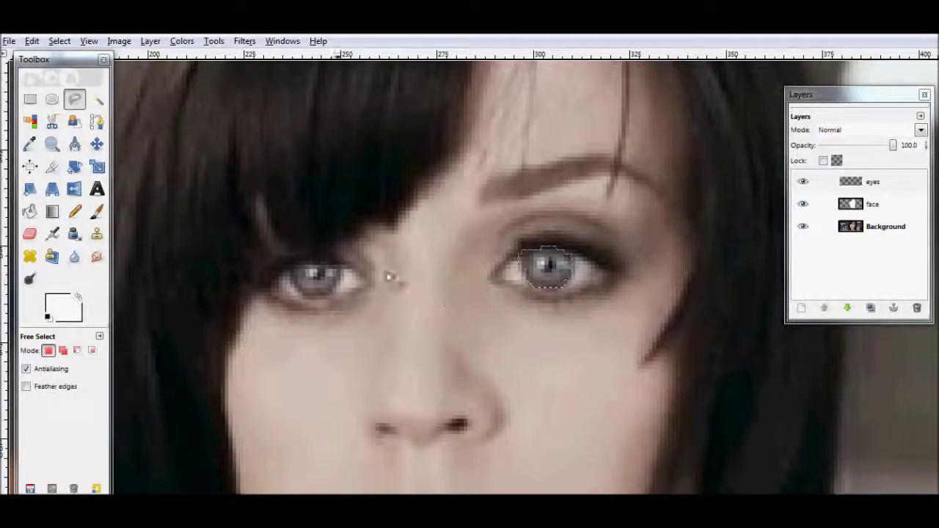
# Step: Set the foreground colour to yellow ffcb03
pyautogui.click(58, 304)
pyautogui.click(296, 185)
pyautogui.click(242, 239)
# Step: Paint the right iris yellow, then freehand-select the left iris and paint it yellow too
pyautogui.press('p')
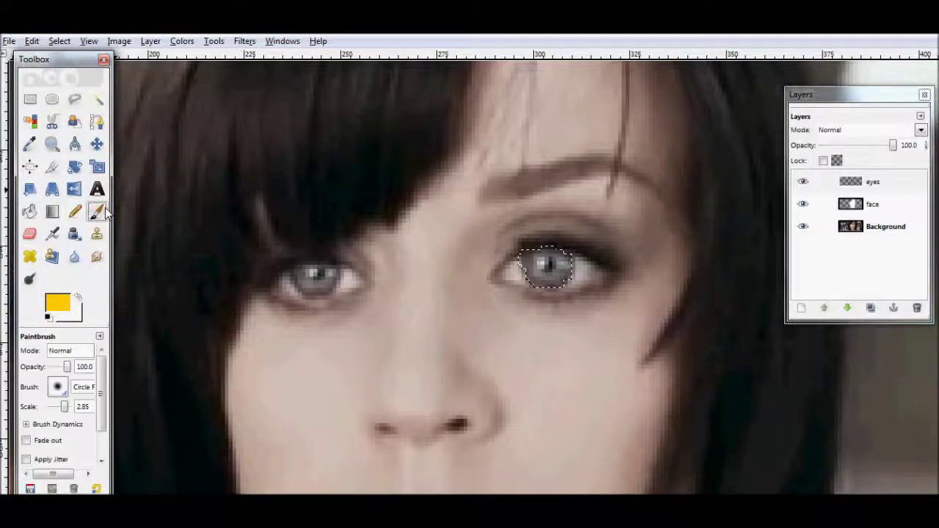
pyautogui.moveTo(531, 264); pyautogui.dragTo(553, 268)
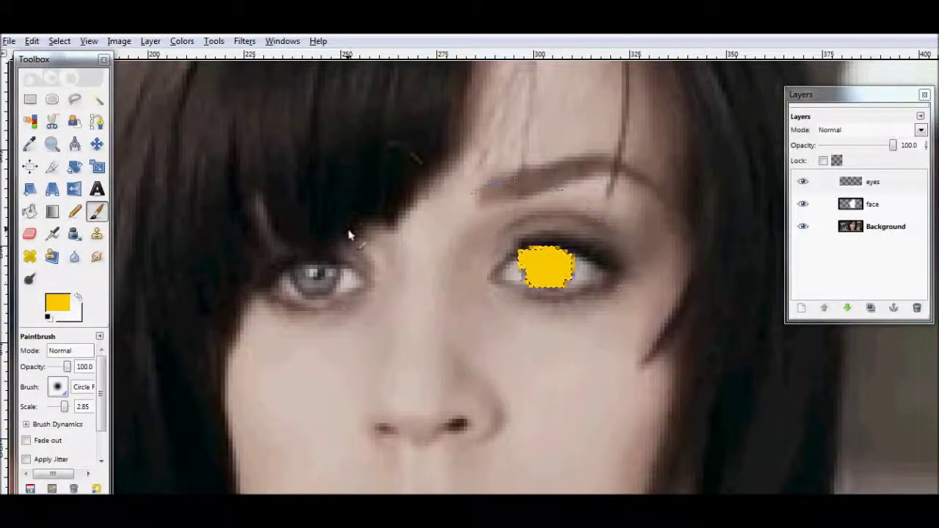
pyautogui.click(74, 99)
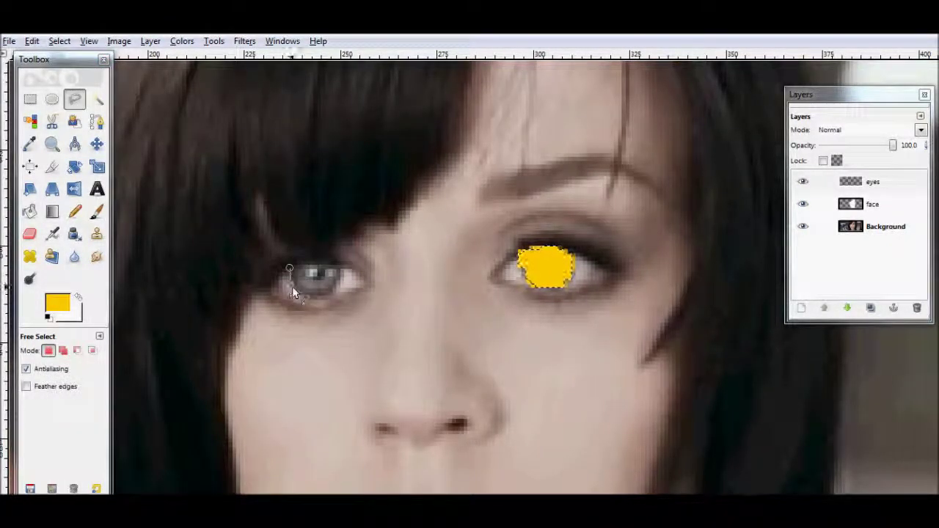
pyautogui.click(298, 294)
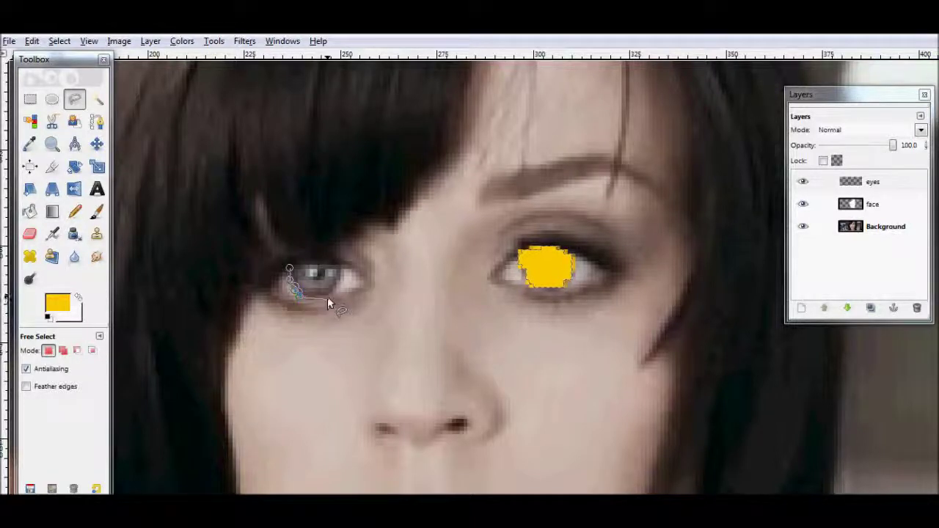
pyautogui.click(334, 292)
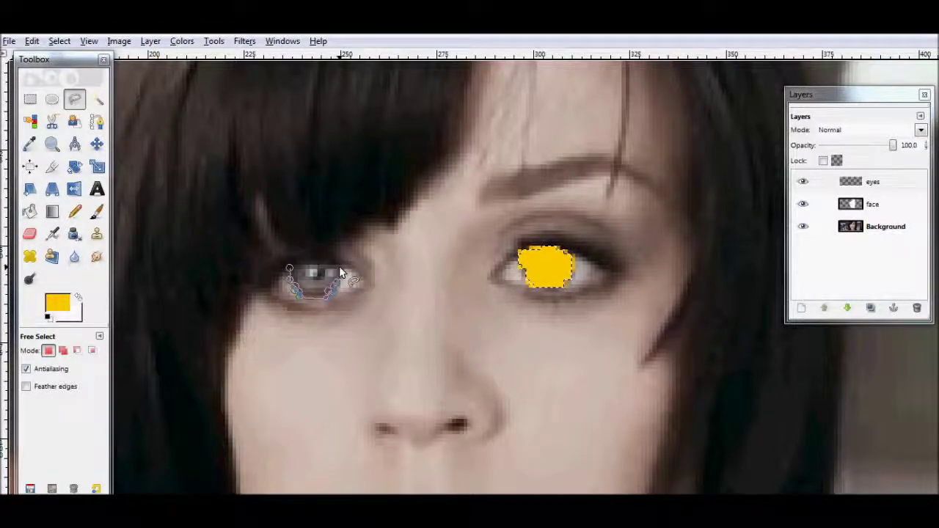
pyautogui.click(289, 268)
pyautogui.press('Return')
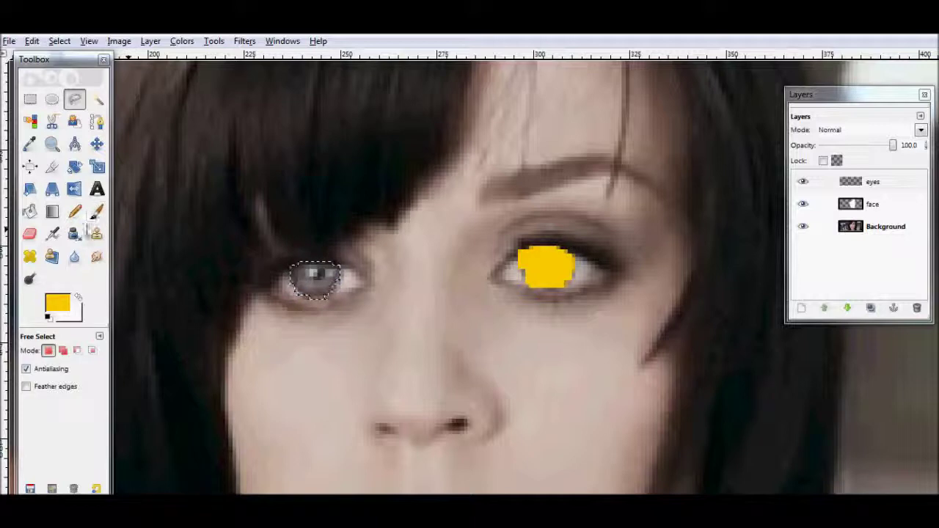
pyautogui.click(96, 211)
pyautogui.moveTo(297, 273); pyautogui.dragTo(334, 290)
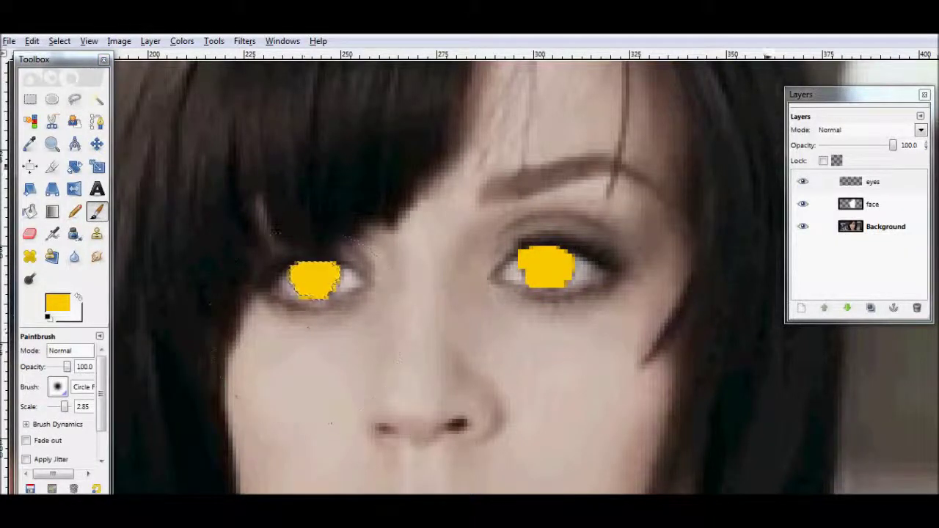
# Step: Set the eyes layer to Color mode at about 41.6 opacity
pyautogui.click(921, 130)
pyautogui.click(847, 464)
pyautogui.click(921, 130)
pyautogui.click(840, 431)
pyautogui.click(920, 130)
pyautogui.click(846, 462)
pyautogui.moveTo(892, 145)
pyautogui.mouseDown()
pyautogui.moveTo(853, 146)
pyautogui.moveTo(860, 151)
pyautogui.mouseUp()
pyautogui.click(60, 40)
# Step: Clear the selection and add a new layer named 'shiney'
pyautogui.click(73, 75)
pyautogui.click(151, 40)
pyautogui.click(190, 56)
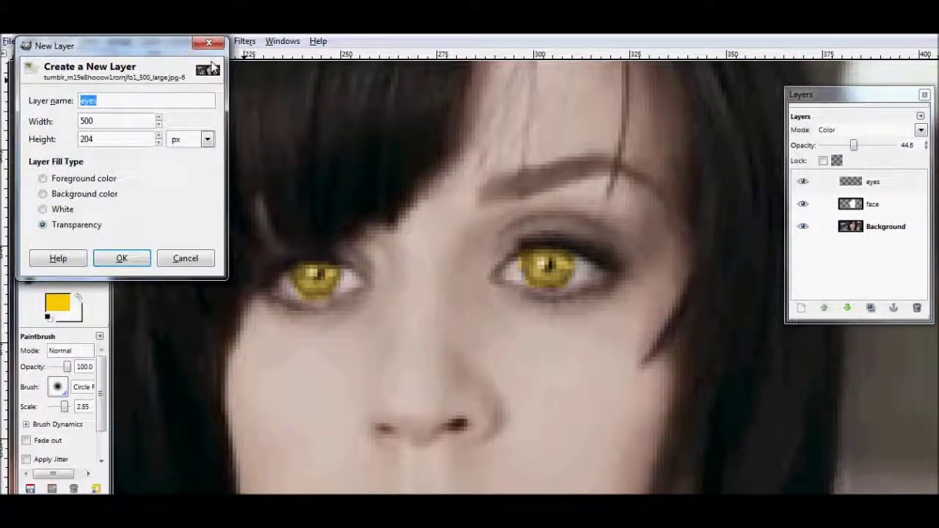
pyautogui.write('shiney')
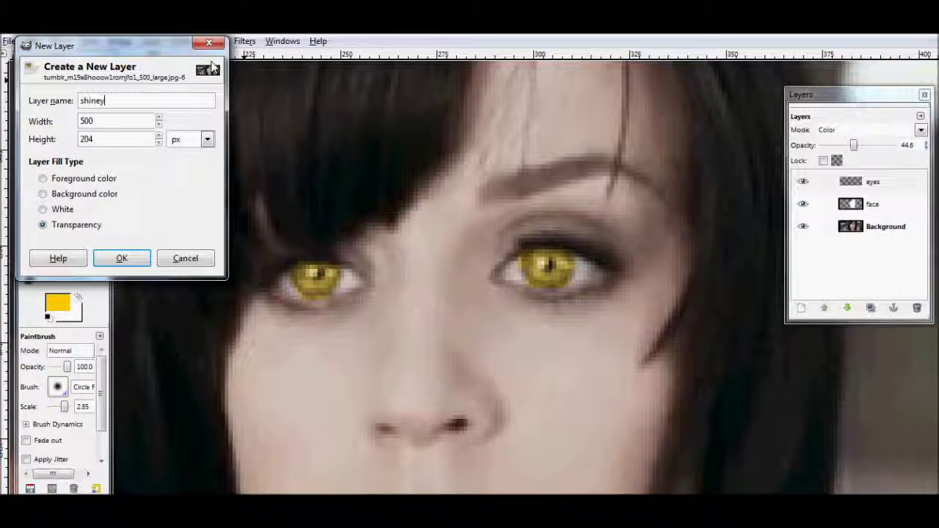
pyautogui.press('Return')
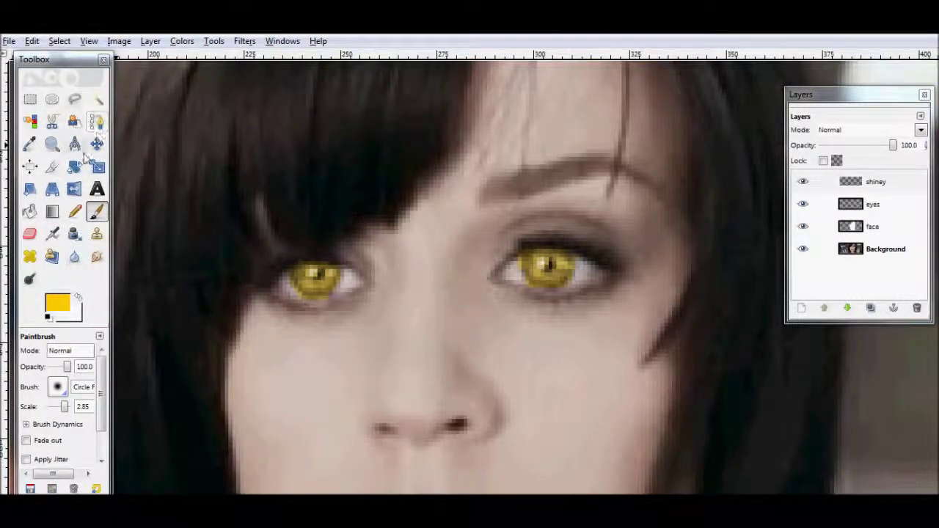
# Step: Zoom in close on the left eye and set the Paintbrush colour to white
pyautogui.click(52, 143)
pyautogui.click(292, 280)
pyautogui.click(292, 280)
pyautogui.click(291, 285)
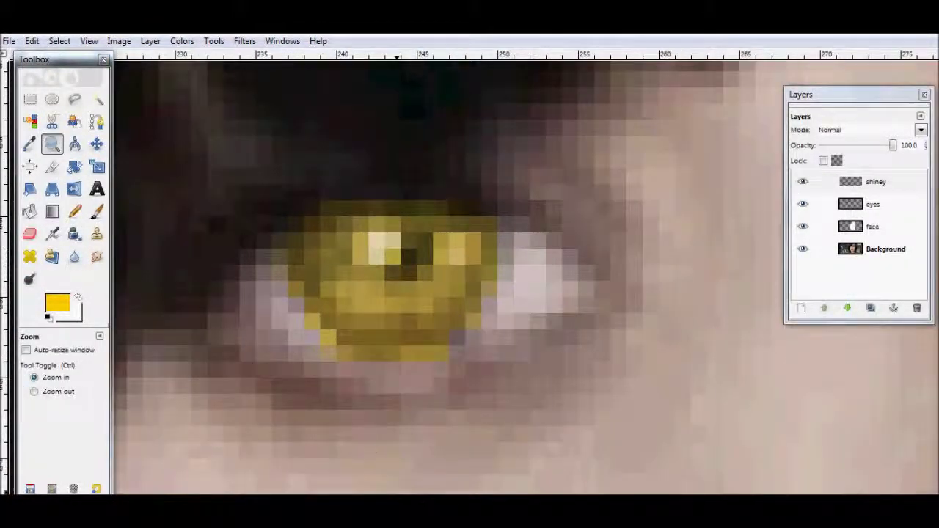
pyautogui.hscroll(5, 469, 279)
pyautogui.moveTo(838, 96); pyautogui.dragTo(535, 127)
pyautogui.hscroll(-3, 367, 279)
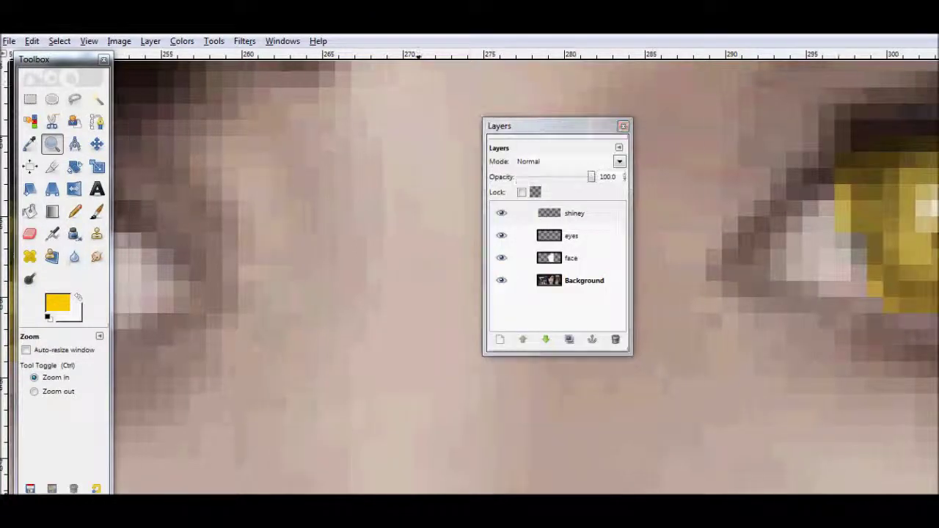
pyautogui.hscroll(-3, 367, 279)
pyautogui.click(97, 211)
pyautogui.click(57, 303)
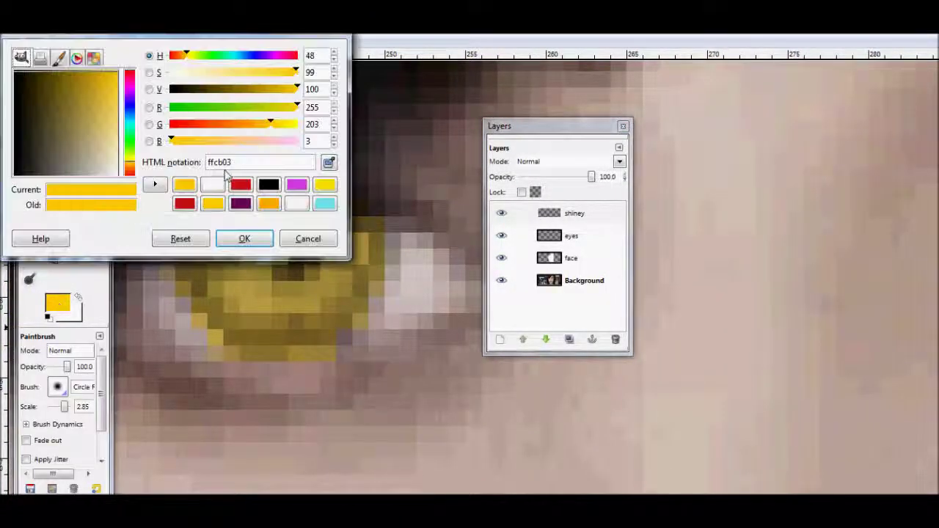
pyautogui.click(212, 184)
pyautogui.click(245, 237)
# Step: Make the brush a tiny square shape at scale about 0.04
pyautogui.moveTo(60, 410); pyautogui.dragTo(56, 408)
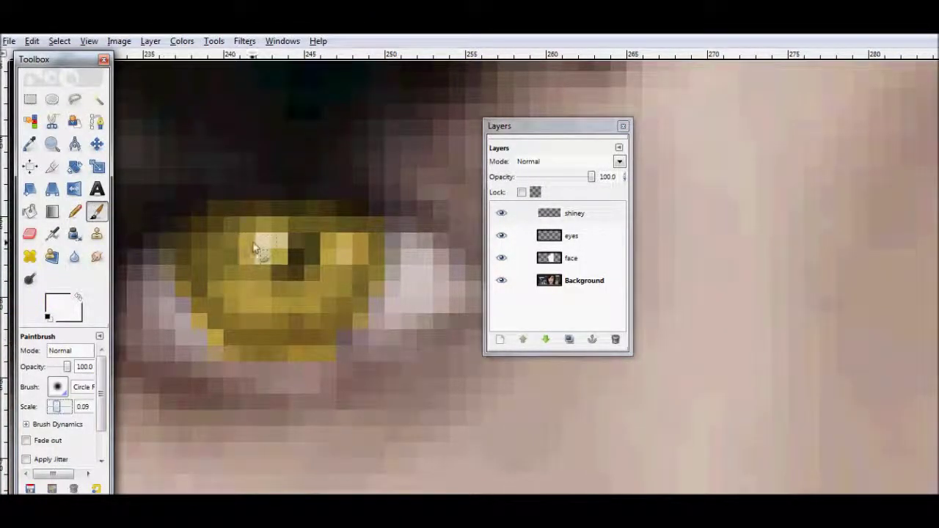
pyautogui.click(29, 233)
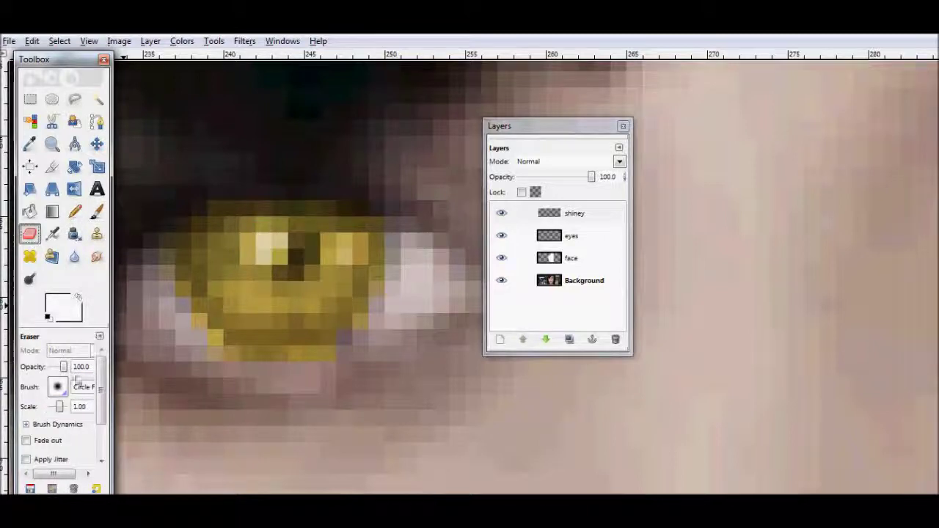
pyautogui.click(57, 387)
pyautogui.doubleClick(59, 307)
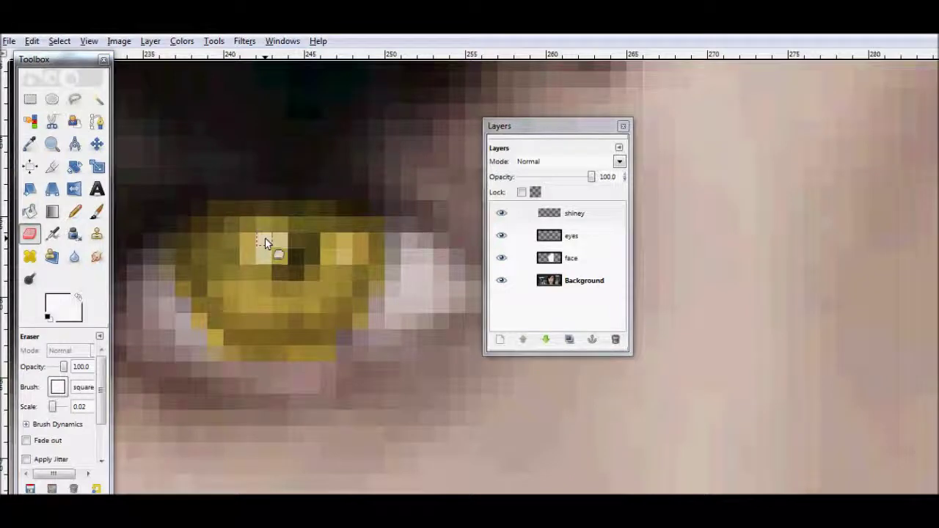
pyautogui.click(96, 212)
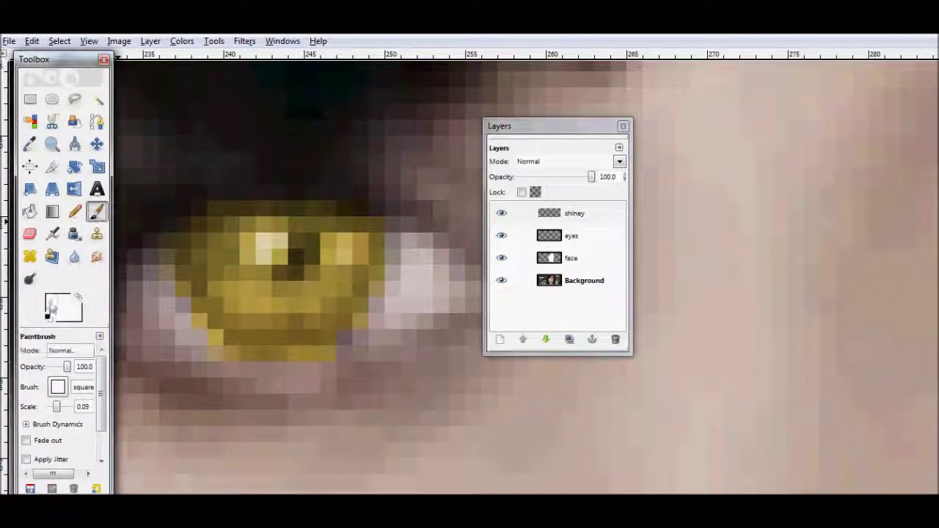
pyautogui.click(57, 305)
pyautogui.click(243, 237)
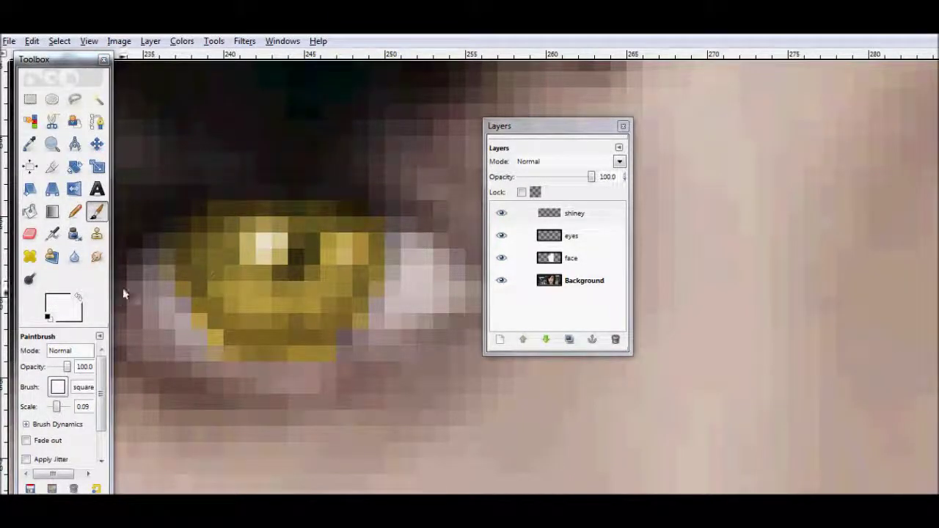
pyautogui.click(57, 408)
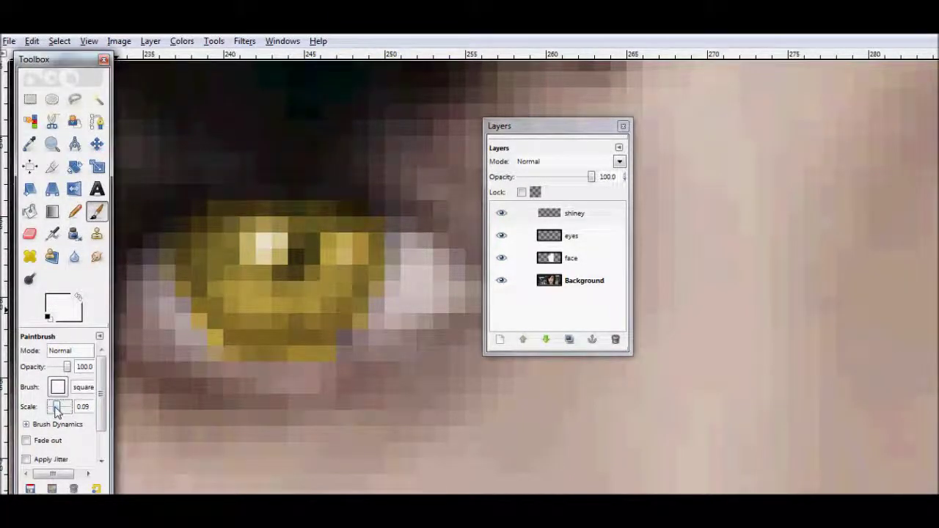
# Step: Dab small white catchlights onto the left and right irises
pyautogui.click(264, 241)
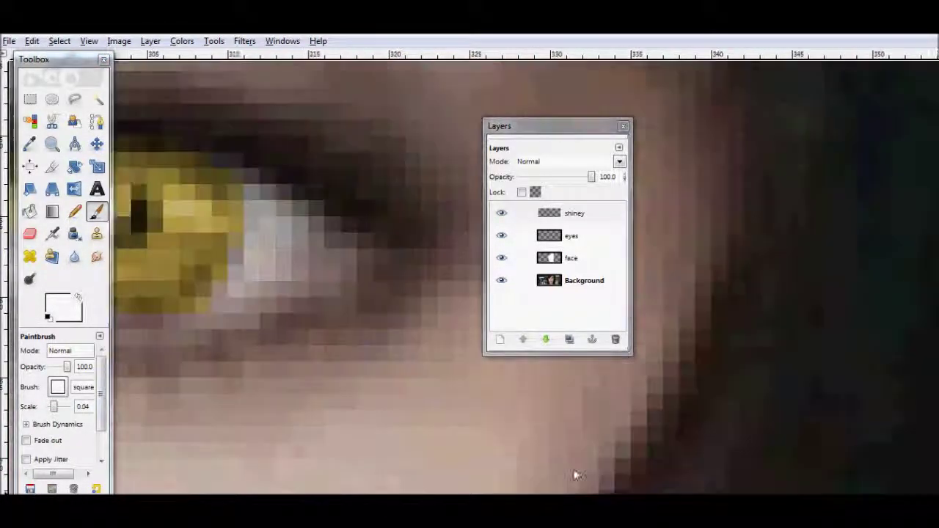
pyautogui.hscroll(5, 574, 474)
pyautogui.moveTo(549, 129); pyautogui.dragTo(359, 129)
pyautogui.click(591, 210)
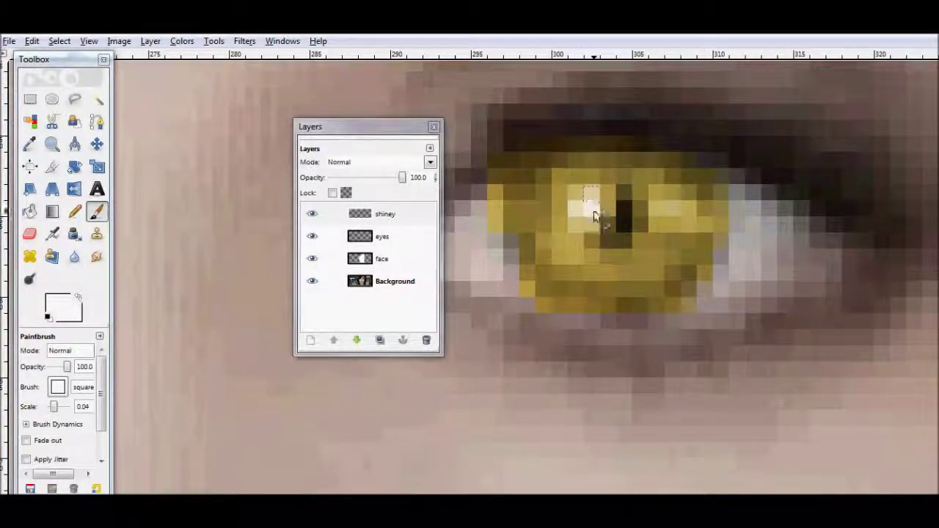
pyautogui.click(52, 144)
# Step: Zoom out and set the eyes layer to Color mode with lower opacity
pyautogui.click(34, 391)
pyautogui.click(240, 368)
pyautogui.click(239, 368)
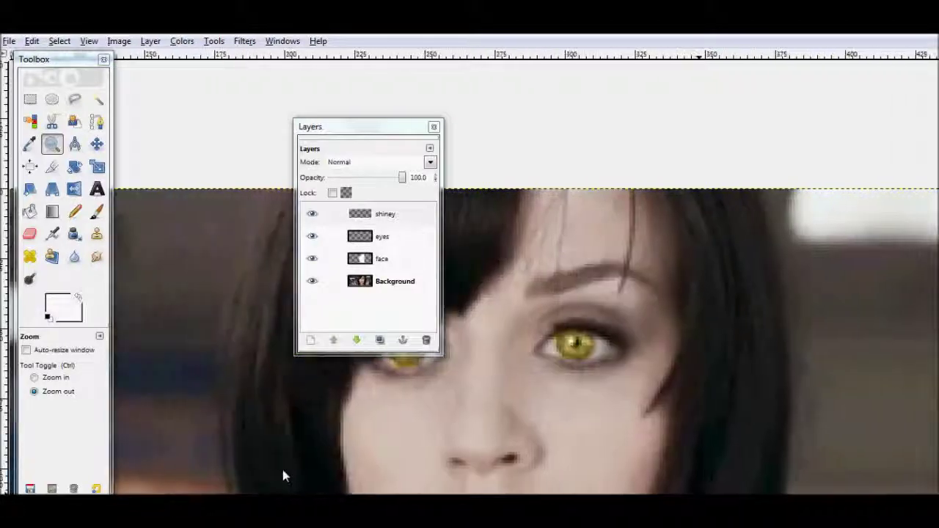
pyautogui.moveTo(360, 132); pyautogui.dragTo(215, 191)
pyautogui.scroll(-3, 549, 209)
pyautogui.scroll(3, 513, 278)
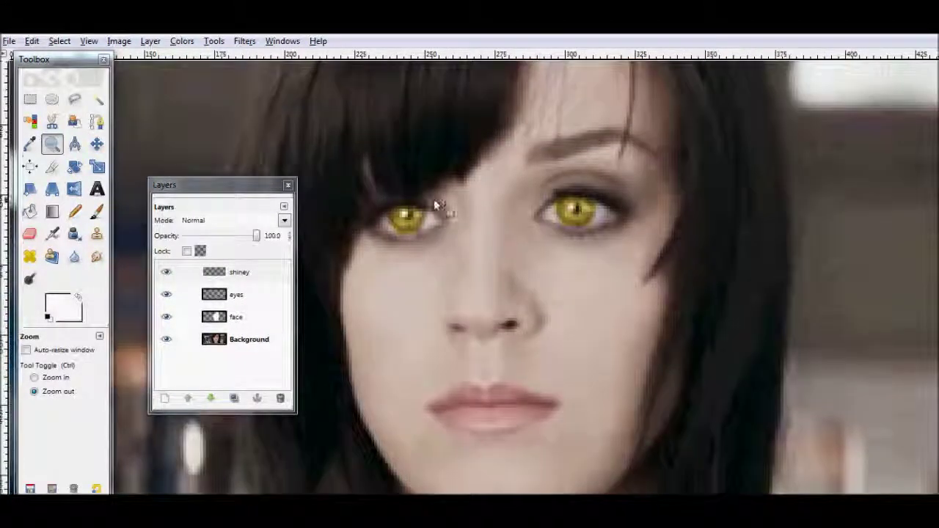
pyautogui.click(236, 294)
pyautogui.moveTo(256, 236); pyautogui.dragTo(206, 242)
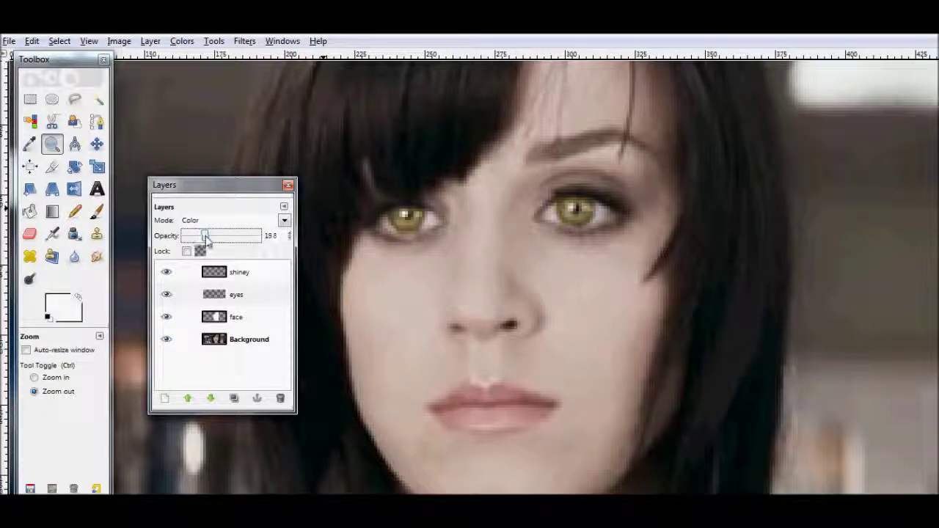
# Step: Set the face layer to Saturation mode at 46.5 opacity
pyautogui.moveTo(248, 188); pyautogui.dragTo(329, 167)
pyautogui.click(318, 297)
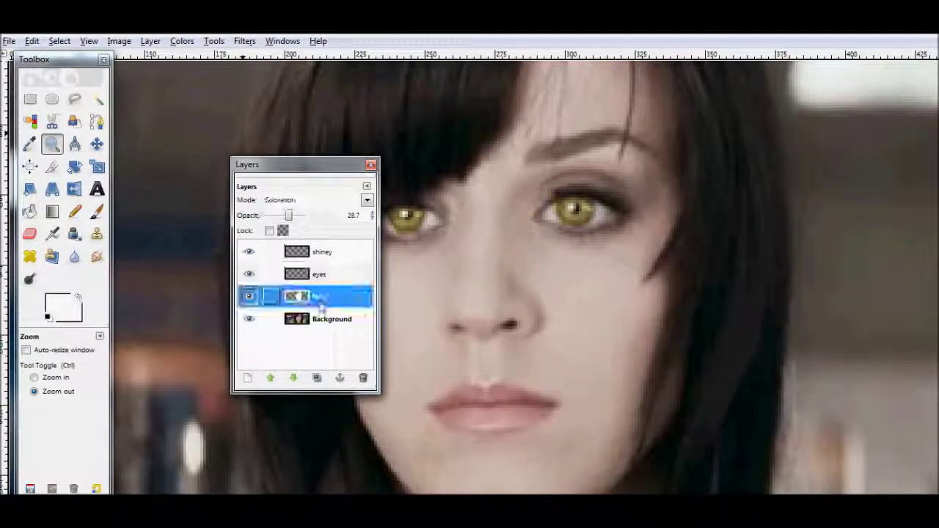
pyautogui.click(299, 218)
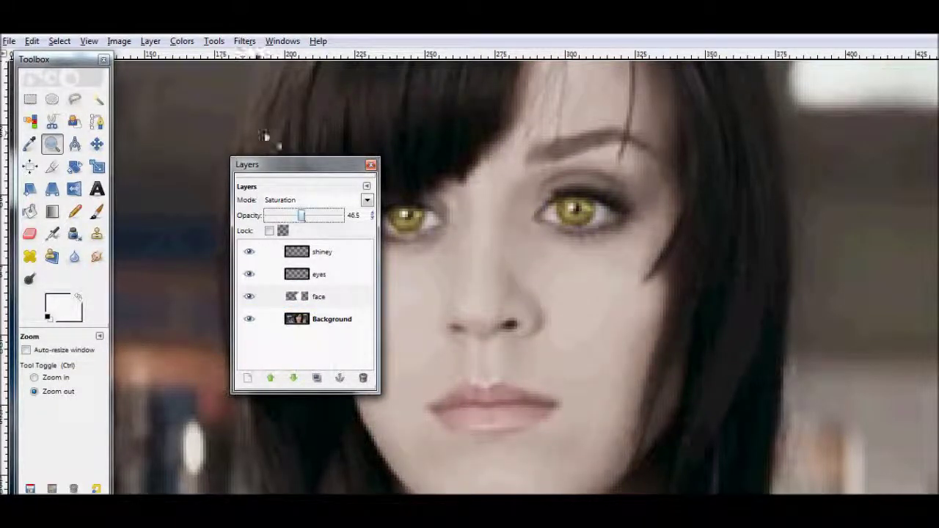
# Step: Zoom out to show the whole portrait with the Layers panel beside it
pyautogui.moveTo(401, 363); pyautogui.dragTo(503, 374)
pyautogui.click(34, 377)
pyautogui.click(183, 381)
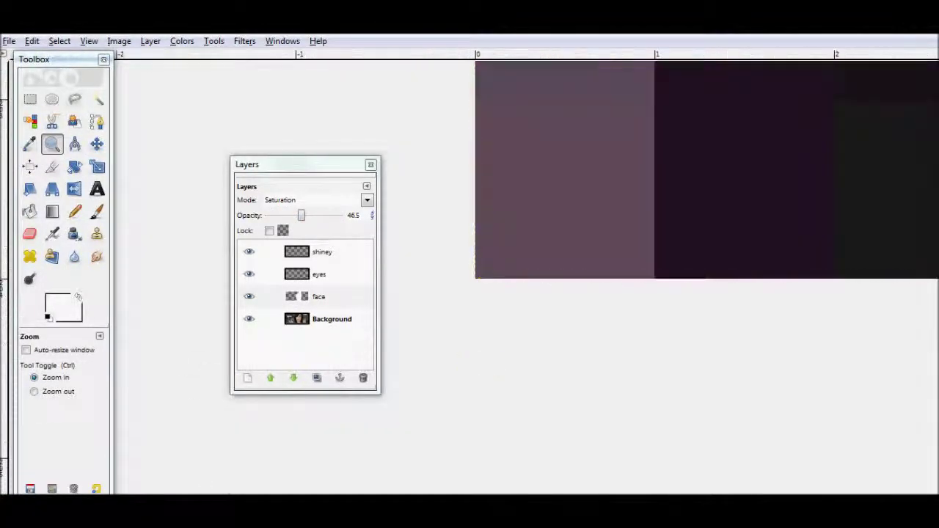
pyautogui.click(34, 391)
pyautogui.click(616, 251)
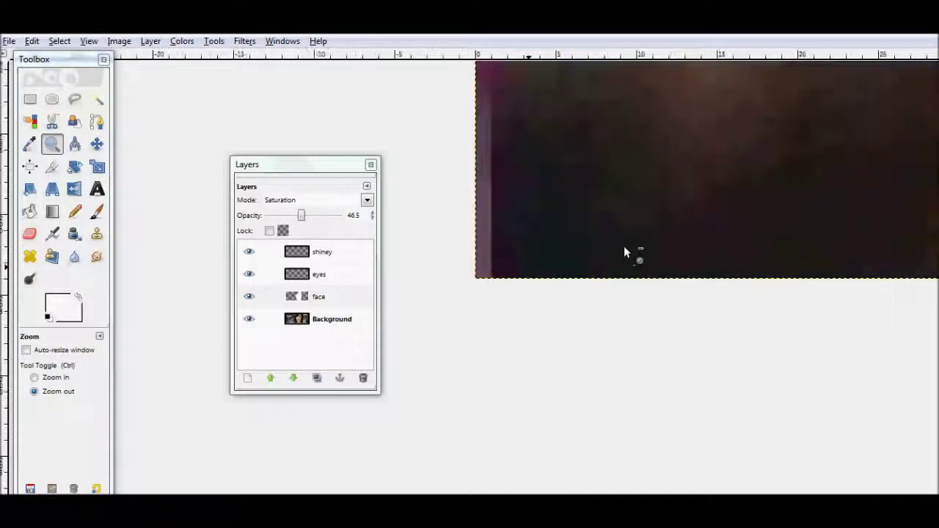
pyautogui.click(616, 251)
pyautogui.click(616, 251)
pyautogui.moveTo(285, 168); pyautogui.dragTo(821, 173)
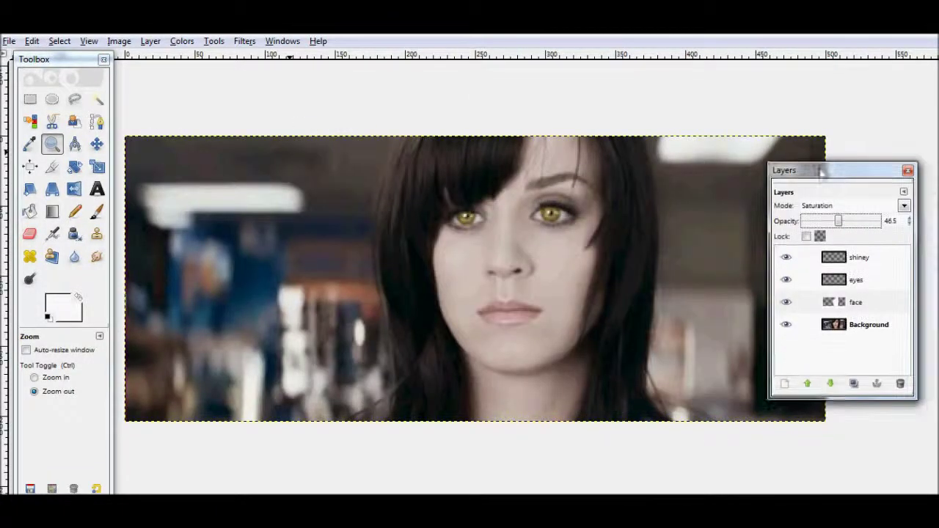
pyautogui.moveTo(63, 66); pyautogui.dragTo(59, 54)
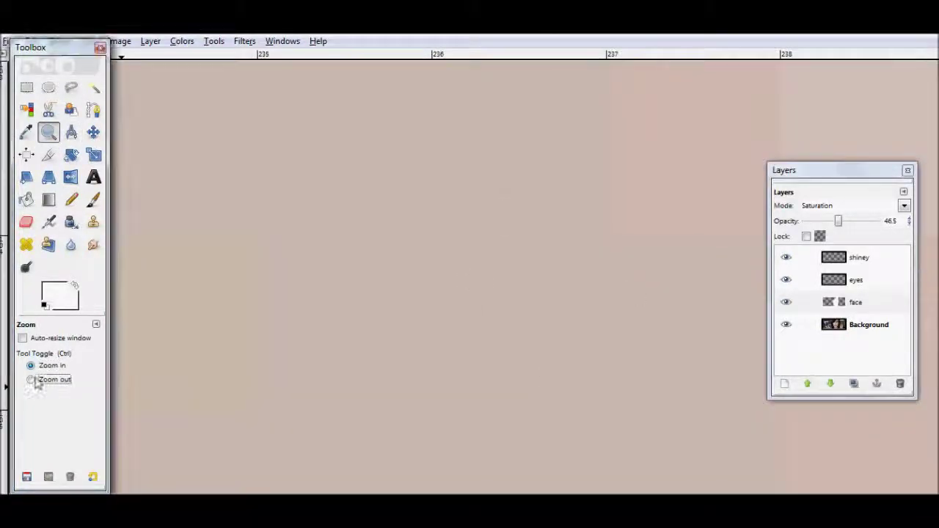
# Step: Zoom to frame both eyes and add a new layer named 'undereye'
pyautogui.click(31, 380)
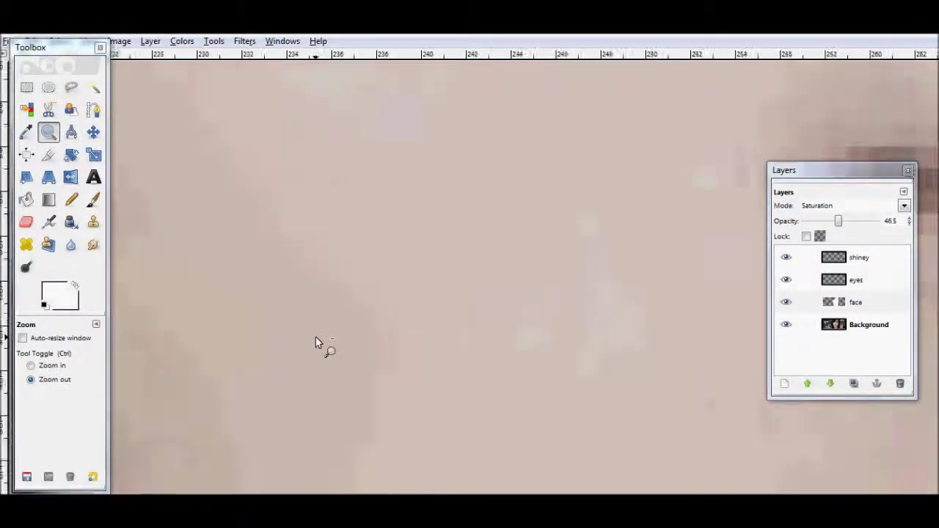
pyautogui.click(315, 336)
pyautogui.click(316, 338)
pyautogui.scroll(3, 469, 293)
pyautogui.scroll(-1, 660, 220)
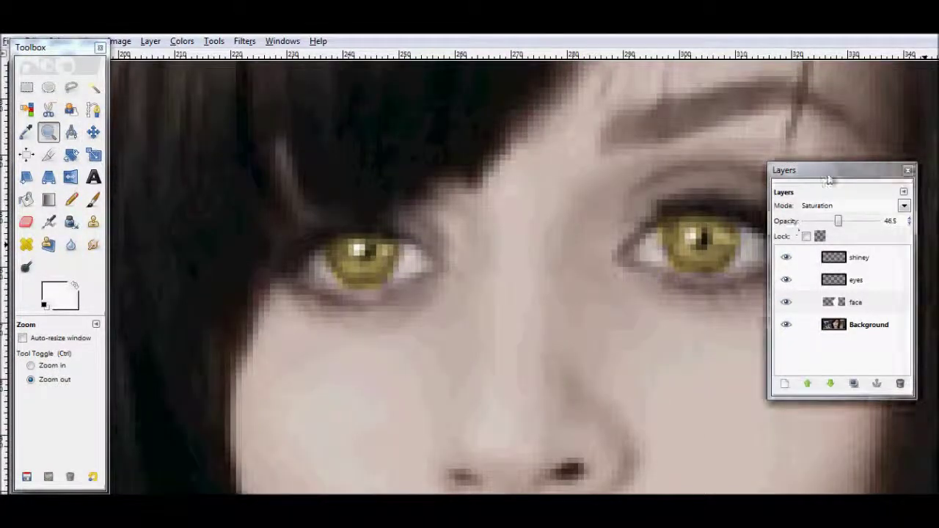
pyautogui.moveTo(828, 179); pyautogui.dragTo(511, 214)
pyautogui.click(182, 42)
pyautogui.click(154, 57)
pyautogui.write('undereye')
pyautogui.press('Return')
# Step: Set up the Paintbrush with a soft Circle Fuzzy brush and magenta d038e7
pyautogui.moveTo(512, 205)
pyautogui.mouseDown()
pyautogui.moveTo(173, 127)
pyautogui.moveTo(184, 128)
pyautogui.mouseUp()
pyautogui.click(93, 200)
pyautogui.click(74, 302)
pyautogui.click(296, 184)
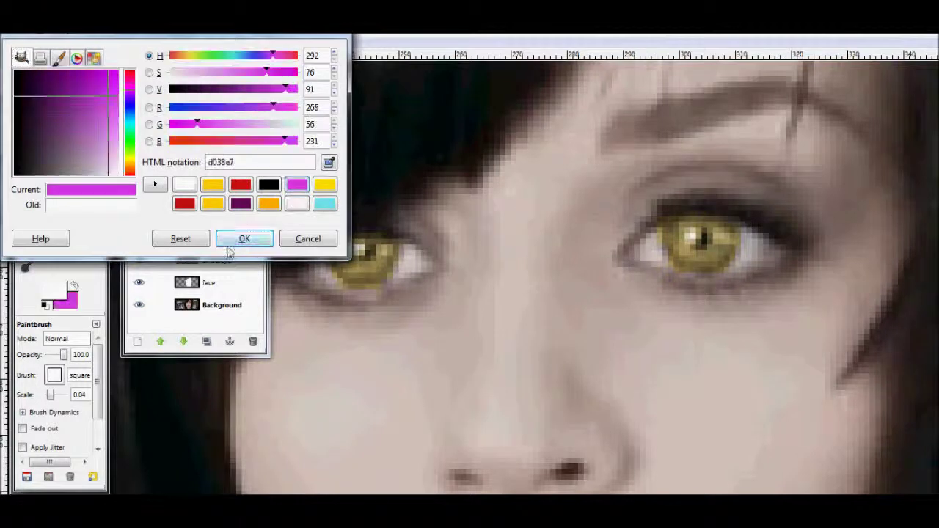
pyautogui.click(245, 239)
pyautogui.click(54, 375)
pyautogui.click(142, 219)
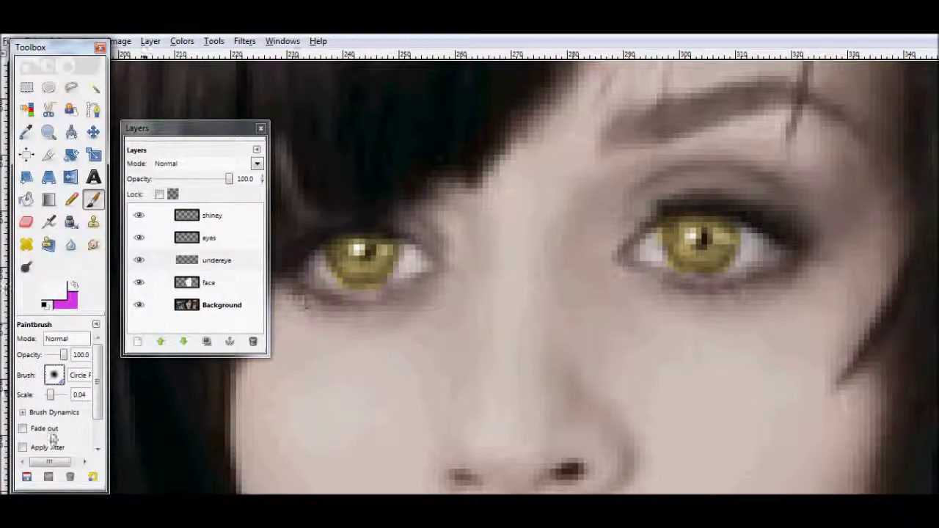
pyautogui.click(53, 291)
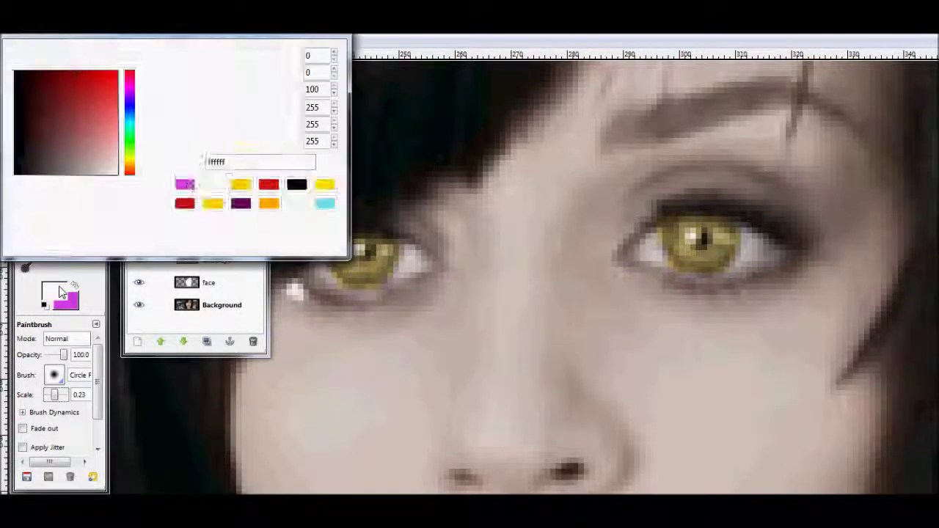
pyautogui.click(184, 184)
pyautogui.click(242, 237)
# Step: Paint magenta strokes beneath both eyes and lower the undereye layer opacity to 8.9
pyautogui.moveTo(290, 285); pyautogui.dragTo(328, 311)
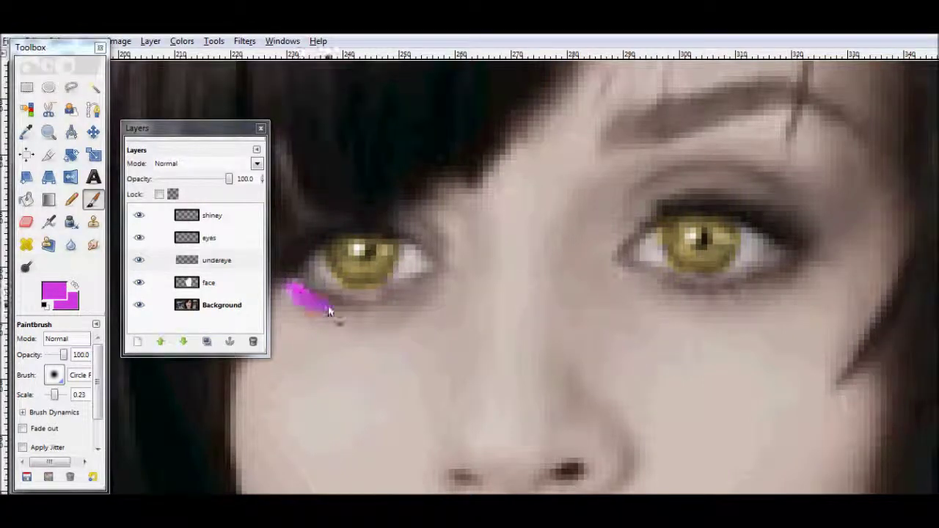
pyautogui.moveTo(624, 277)
pyautogui.mouseDown()
pyautogui.moveTo(709, 292)
pyautogui.moveTo(817, 258)
pyautogui.mouseUp()
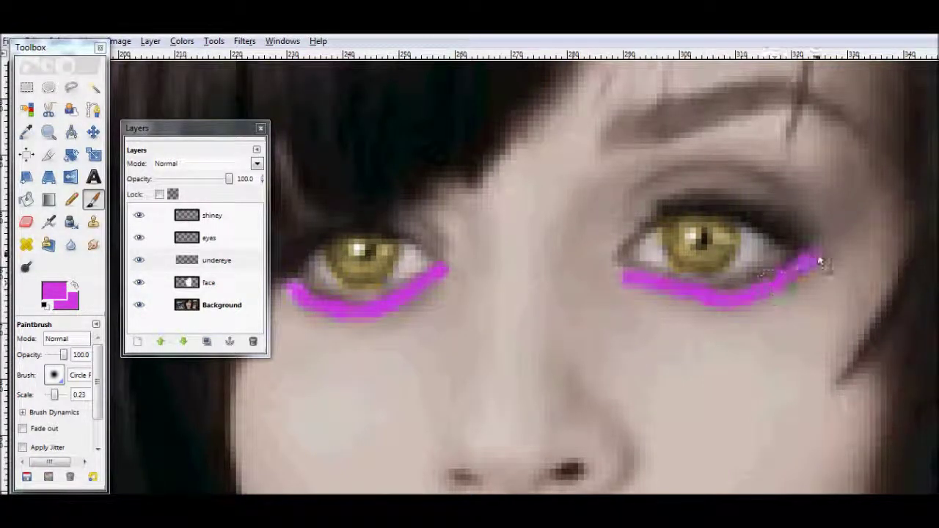
pyautogui.moveTo(229, 179); pyautogui.dragTo(182, 180)
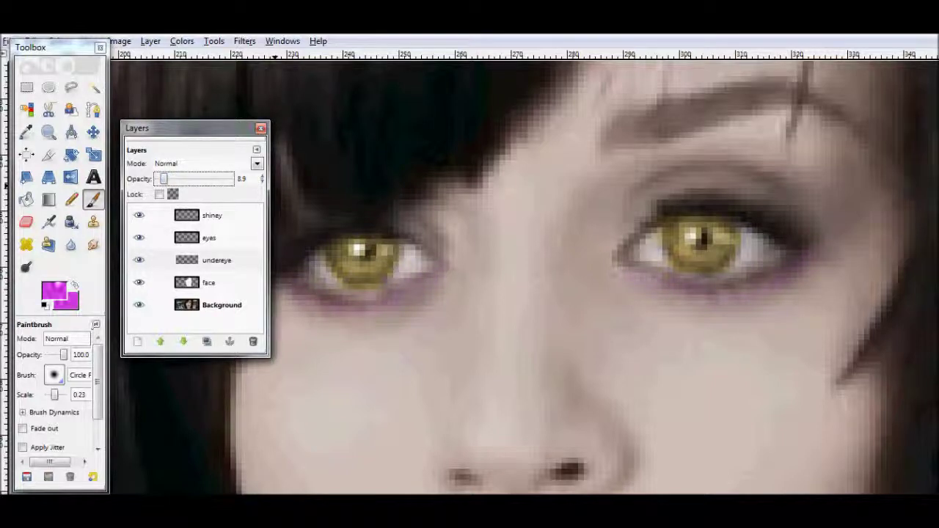
pyautogui.click(45, 295)
pyautogui.click(297, 184)
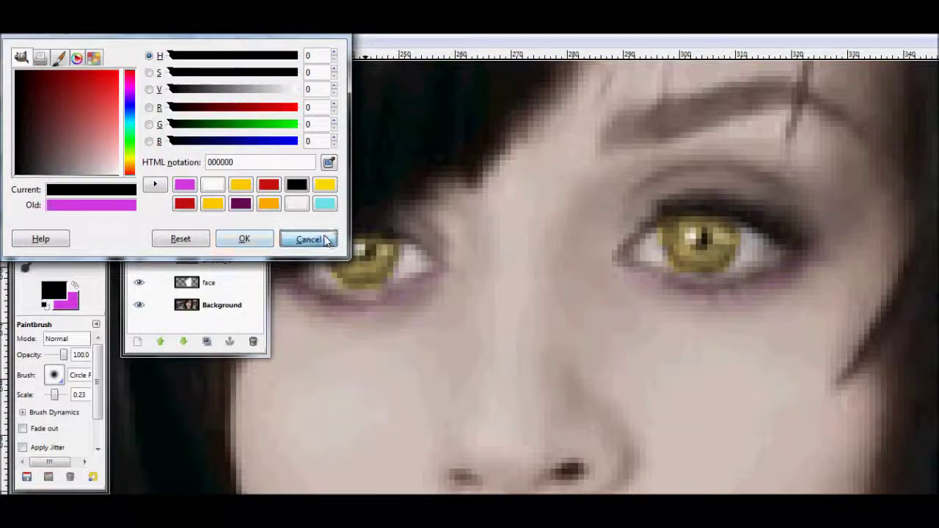
# Step: Cancel the colour change, add a new eyeliner layer, and set the paint colour to black
pyautogui.click(308, 238)
pyautogui.click(151, 41)
pyautogui.click(179, 56)
pyautogui.write('eyeliner')
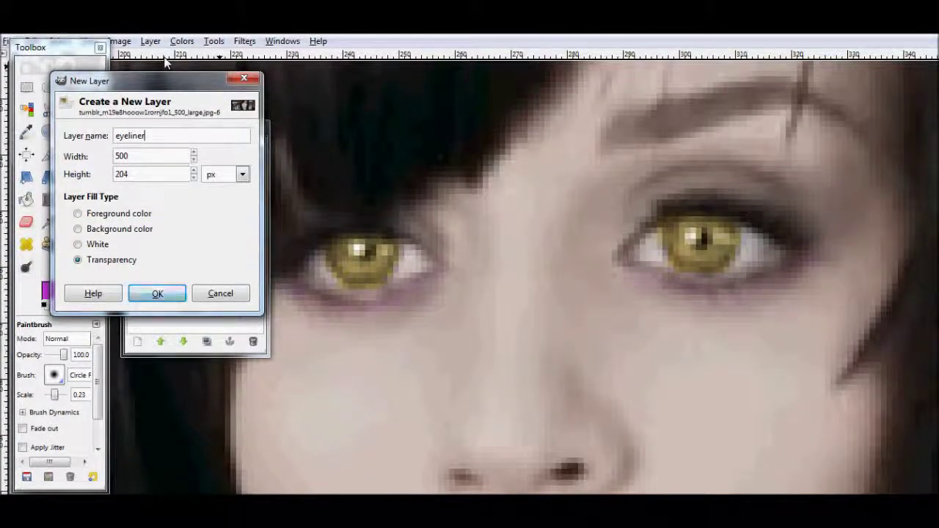
pyautogui.press('Return')
pyautogui.click(51, 292)
pyautogui.click(295, 184)
pyautogui.click(241, 238)
# Step: Paint black liner along both upper lids and eye corners, then lower the layer to 53.5 opacity
pyautogui.moveTo(413, 240); pyautogui.dragTo(279, 261)
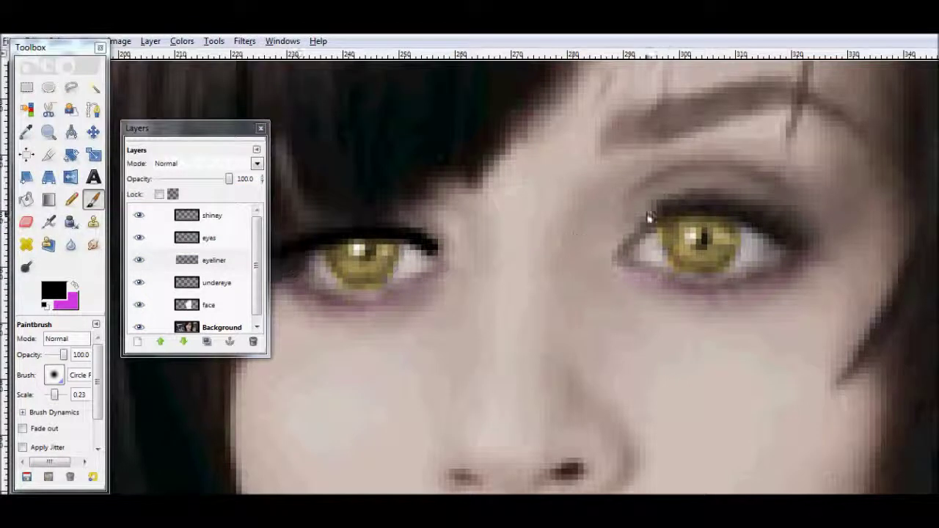
pyautogui.moveTo(648, 217)
pyautogui.mouseDown()
pyautogui.moveTo(712, 210)
pyautogui.moveTo(834, 240)
pyautogui.mouseUp()
pyautogui.moveTo(640, 218); pyautogui.dragTo(611, 257)
pyautogui.moveTo(444, 235); pyautogui.dragTo(442, 269)
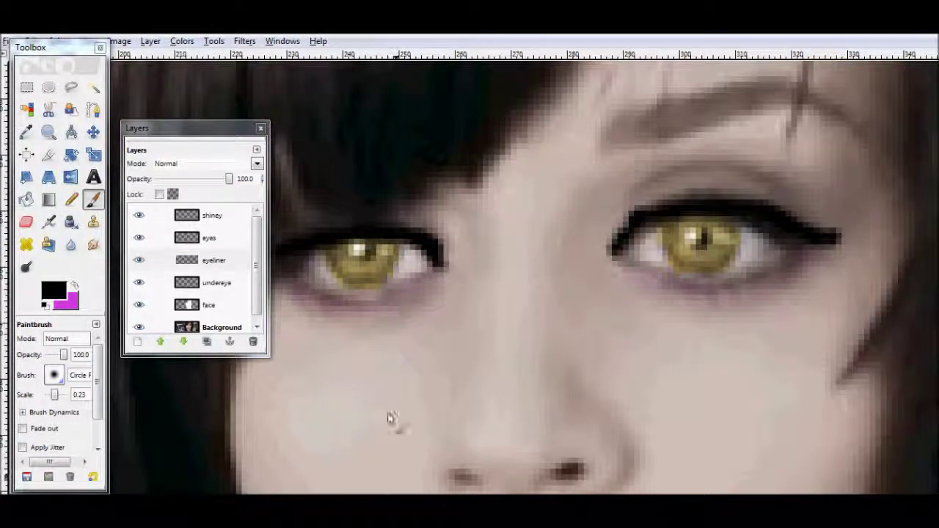
pyautogui.hscroll(-5, 370, 308)
pyautogui.moveTo(472, 231); pyautogui.dragTo(443, 275)
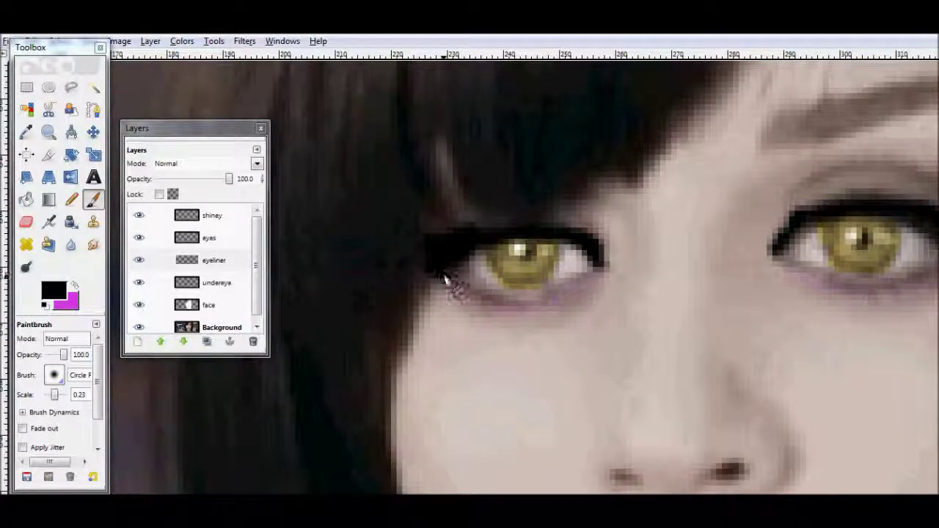
pyautogui.hscroll(-7, 377, 482)
pyautogui.hscroll(12, 377, 482)
pyautogui.moveTo(229, 179)
pyautogui.mouseDown()
pyautogui.moveTo(197, 183)
pyautogui.moveTo(199, 190)
pyautogui.mouseUp()
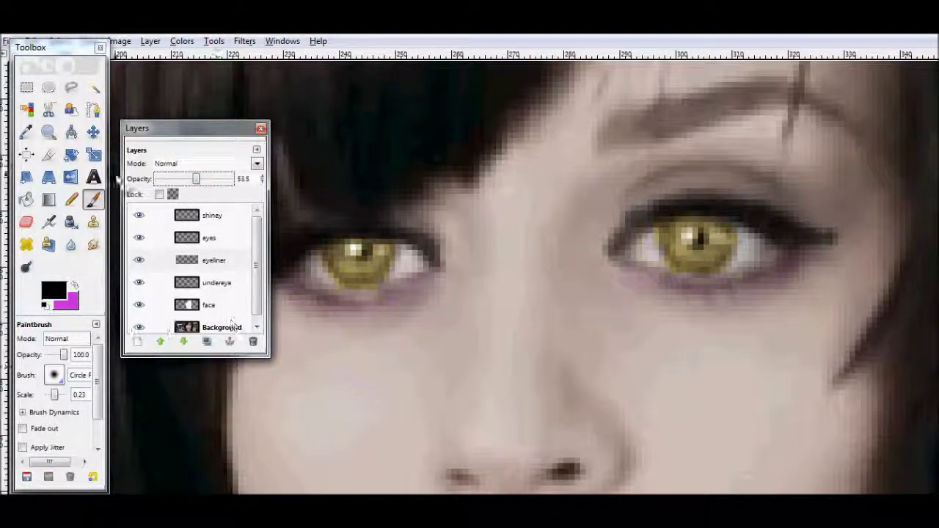
# Step: Add a new layer named eyelinerunder
pyautogui.click(150, 41)
pyautogui.click(155, 62)
pyautogui.click(194, 153)
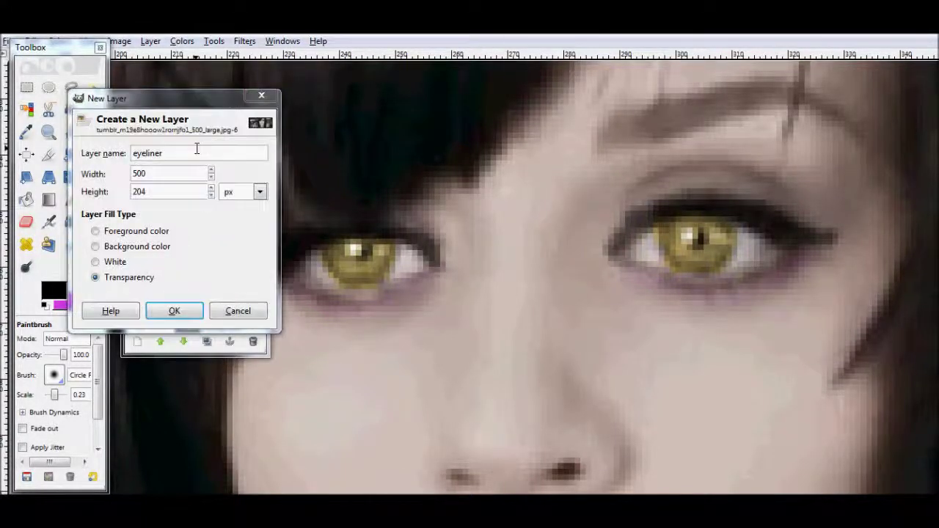
pyautogui.write('under')
pyautogui.press('Return')
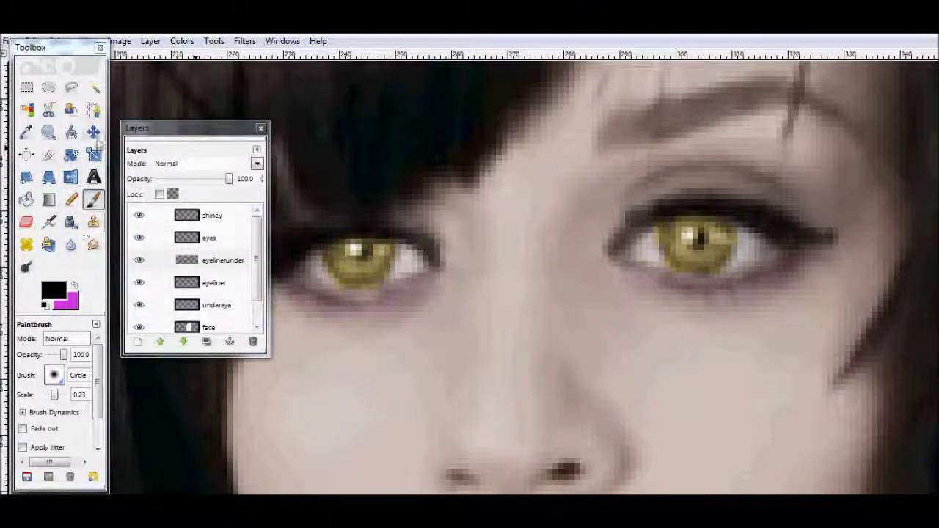
# Step: Draw thin black lines under both eyes' lower lashes with a very fine brush at full opacity
pyautogui.moveTo(55, 399); pyautogui.dragTo(49, 396)
pyautogui.moveTo(323, 300)
pyautogui.mouseDown()
pyautogui.moveTo(384, 300)
pyautogui.moveTo(433, 276)
pyautogui.mouseUp()
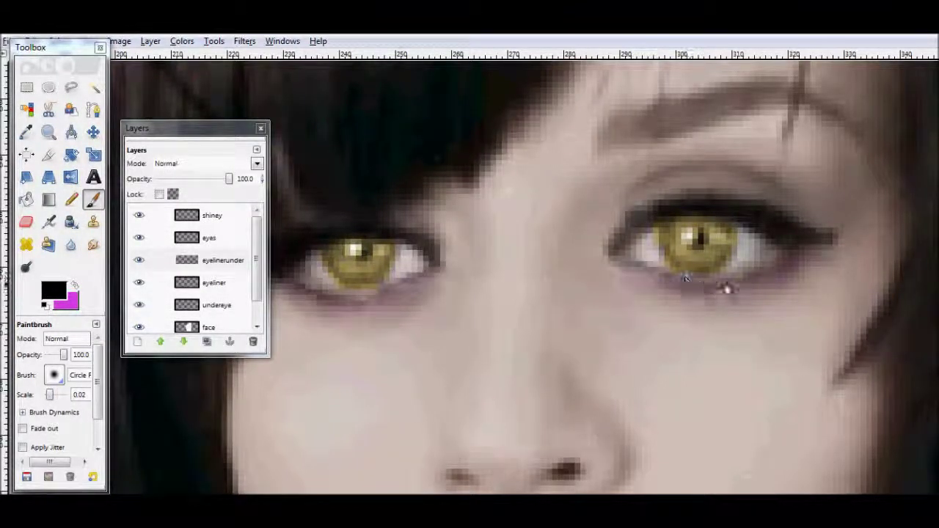
pyautogui.moveTo(228, 179); pyautogui.dragTo(224, 182)
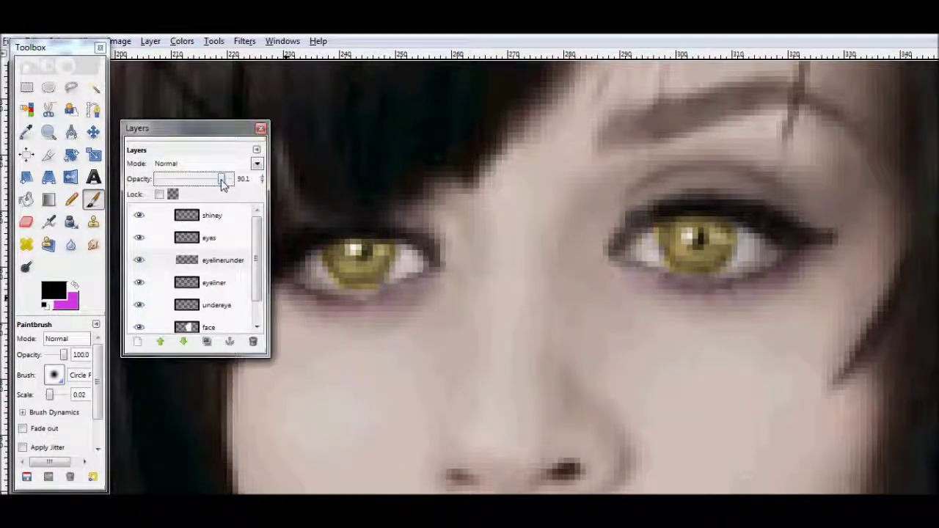
pyautogui.click(262, 179)
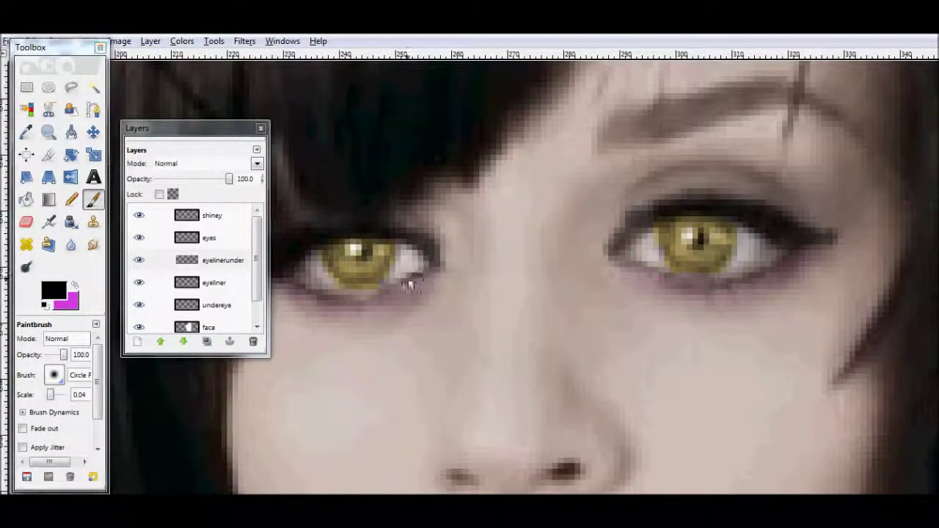
pyautogui.moveTo(734, 287); pyautogui.dragTo(795, 277)
# Step: Fade the undereye layer's purple tint to around 10 opacity
pyautogui.click(213, 282)
pyautogui.click(216, 305)
pyautogui.moveTo(228, 179); pyautogui.dragTo(161, 183)
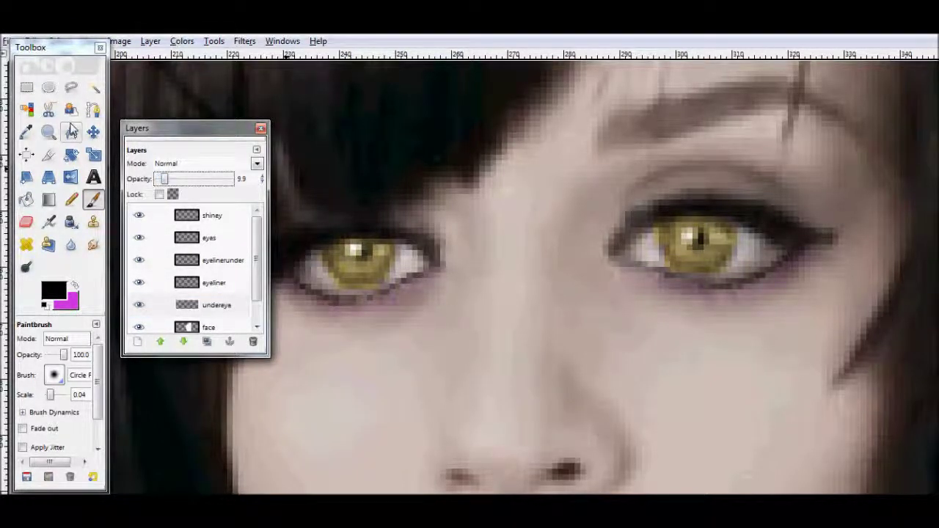
# Step: Add a new eyeshadow layer above the shiney layer
pyautogui.click(212, 215)
pyautogui.click(150, 41)
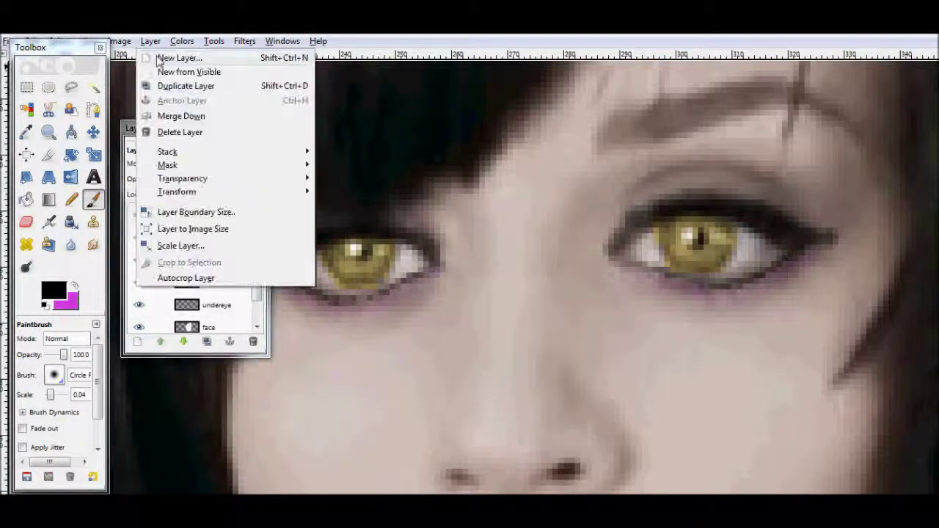
pyautogui.click(157, 55)
pyautogui.write('eyeshadow')
pyautogui.press('Return')
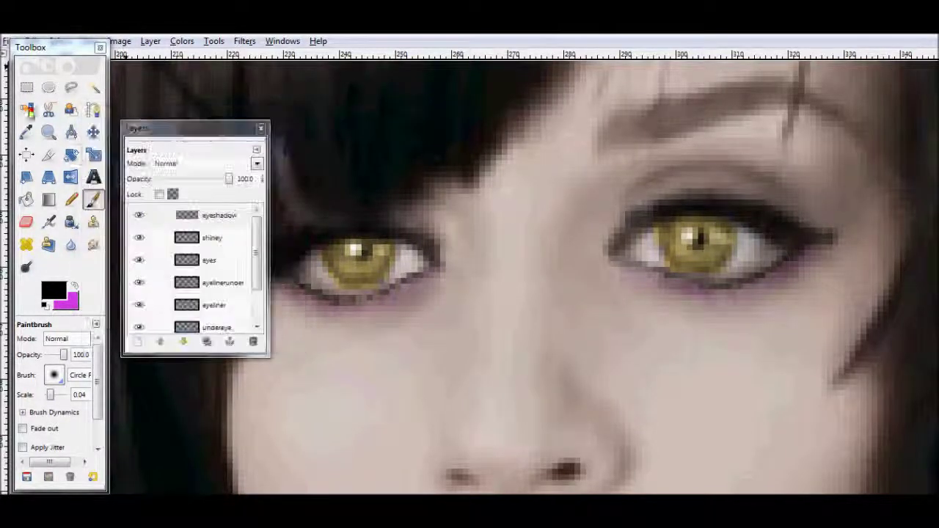
# Step: Paint dark shadow over the right upper lid at 18.8 opacity and zoom out to the face
pyautogui.moveTo(655, 182)
pyautogui.mouseDown()
pyautogui.moveTo(763, 173)
pyautogui.moveTo(827, 210)
pyautogui.mouseUp()
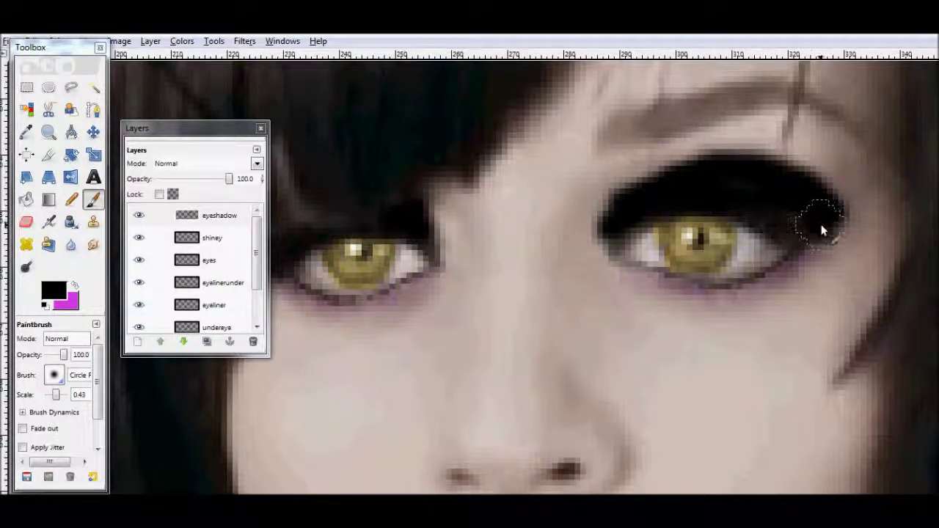
pyautogui.moveTo(229, 179)
pyautogui.mouseDown()
pyautogui.moveTo(167, 182)
pyautogui.moveTo(171, 188)
pyautogui.mouseUp()
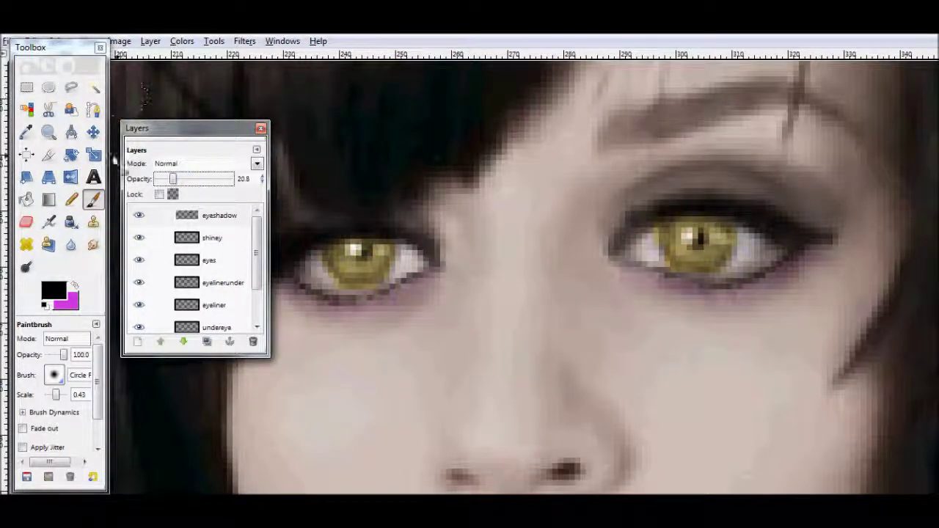
pyautogui.click(48, 131)
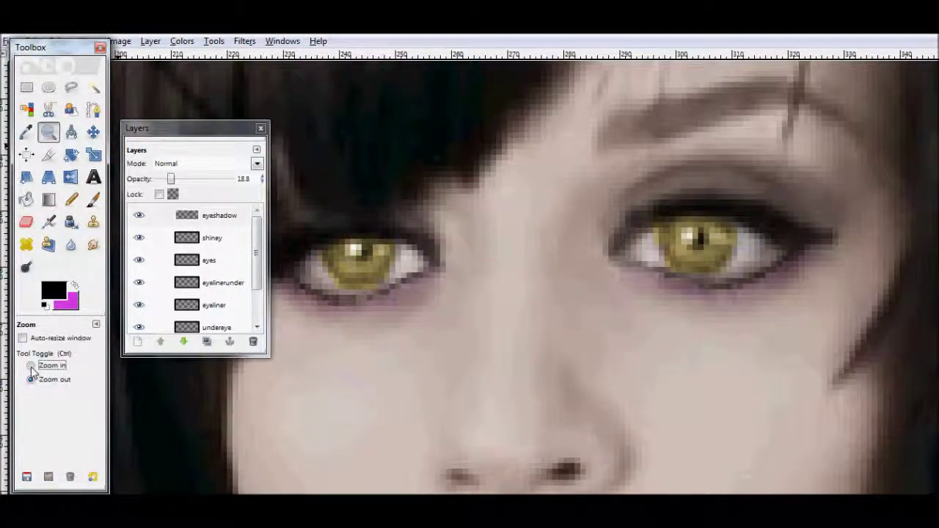
pyautogui.keyDown('ctrl'); pyautogui.click(380, 344); pyautogui.keyUp('ctrl')
# Step: Lower the eyelinerunder layer's opacity to about 69
pyautogui.scroll(-3, 379, 345)
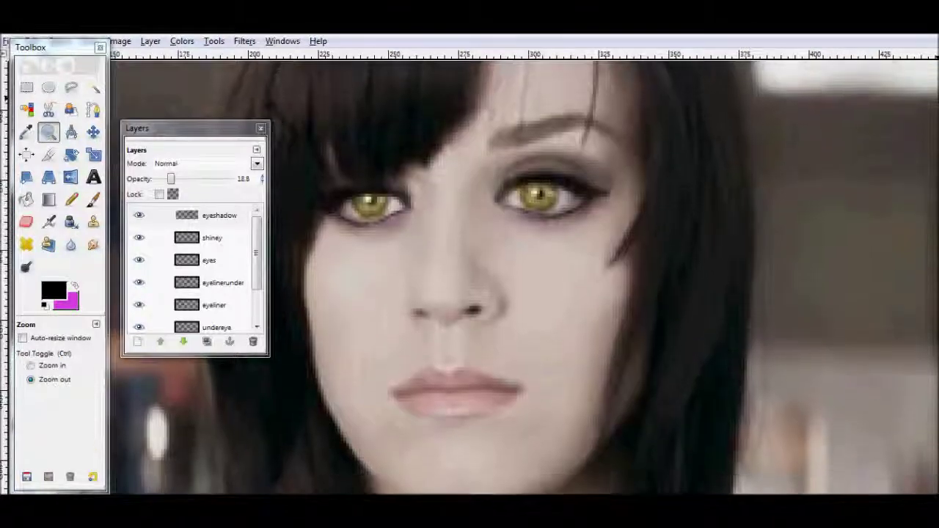
pyautogui.click(224, 288)
pyautogui.moveTo(227, 180); pyautogui.dragTo(206, 183)
pyautogui.scroll(-2, 499, 279)
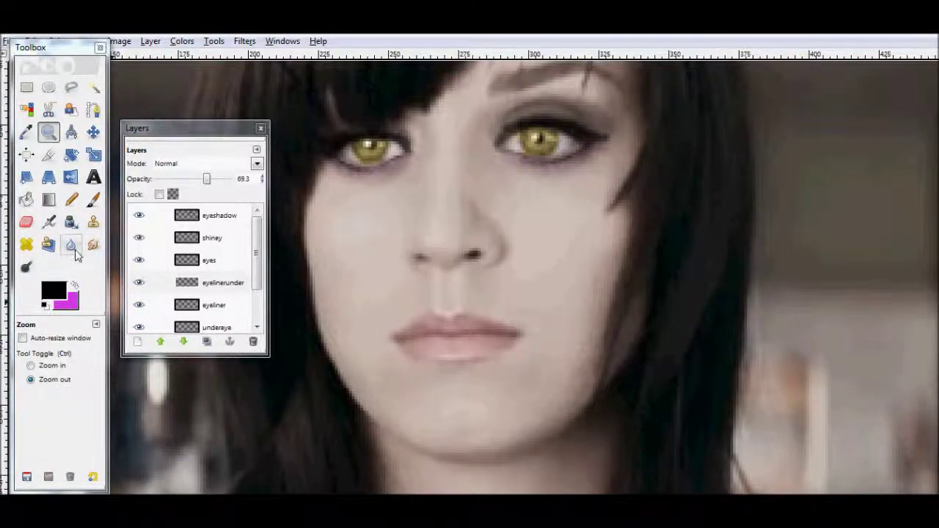
# Step: Add a new layer named lips
pyautogui.click(150, 41)
pyautogui.click(168, 56)
pyautogui.write('mlips')
pyautogui.press('Return')
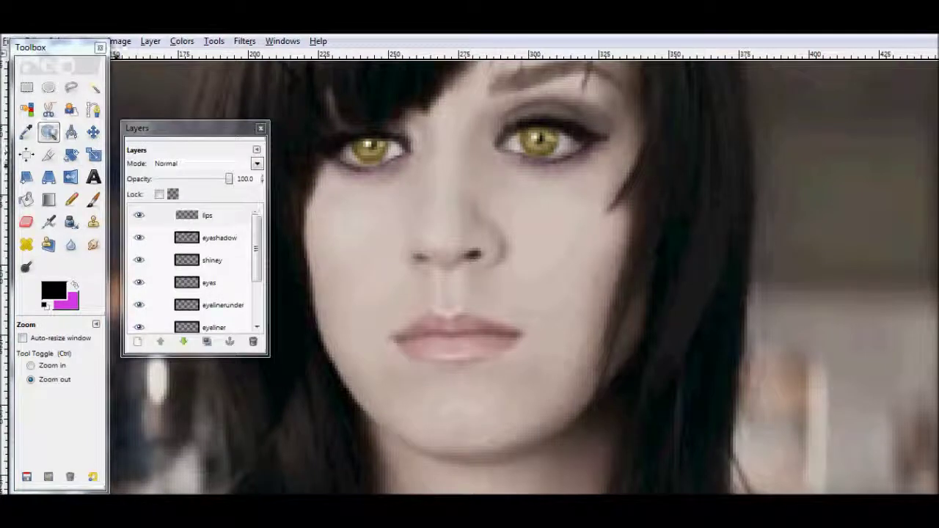
# Step: Set the foreground paint colour to red c81010
pyautogui.click(93, 199)
pyautogui.click(53, 290)
pyautogui.click(296, 191)
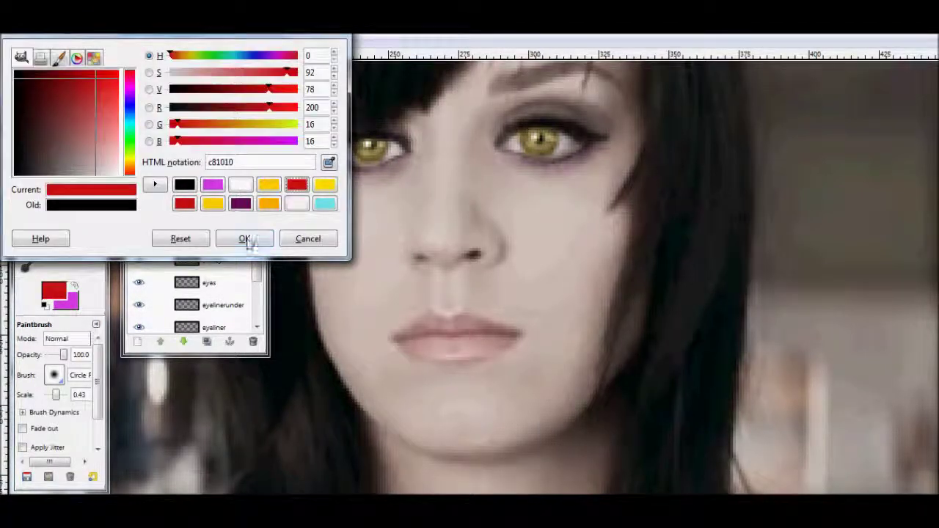
pyautogui.click(242, 237)
# Step: Zoom in closely on the lips
pyautogui.click(71, 88)
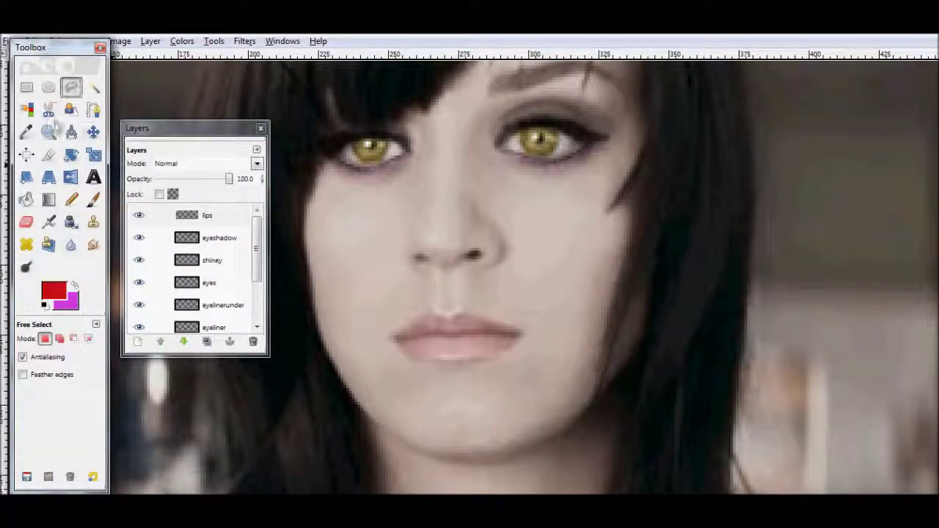
pyautogui.click(48, 132)
pyautogui.click(30, 379)
pyautogui.click(409, 325)
pyautogui.click(42, 366)
pyautogui.click(444, 319)
pyautogui.click(445, 318)
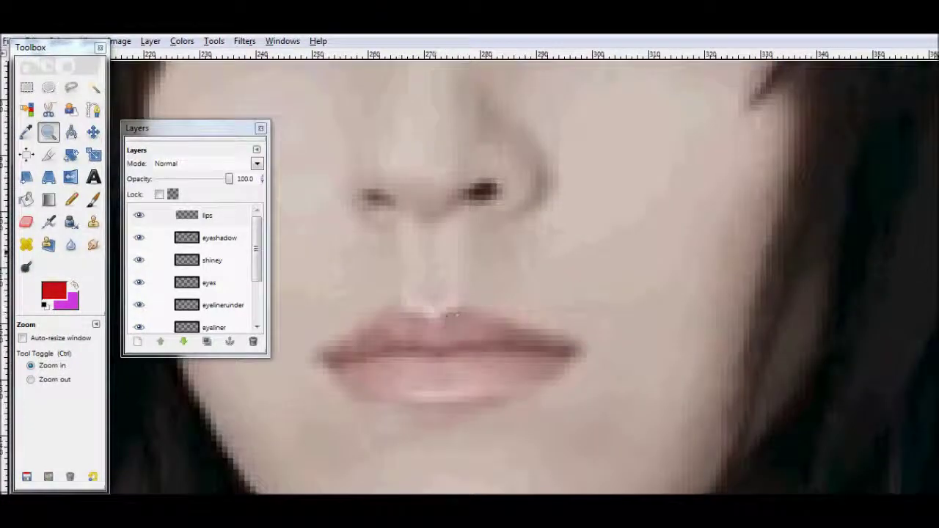
# Step: Trace a closed Free Select outline around the whole mouth and confirm the selection
pyautogui.press('f')
pyautogui.click(434, 288)
pyautogui.click(409, 274)
pyautogui.click(382, 285)
pyautogui.click(346, 315)
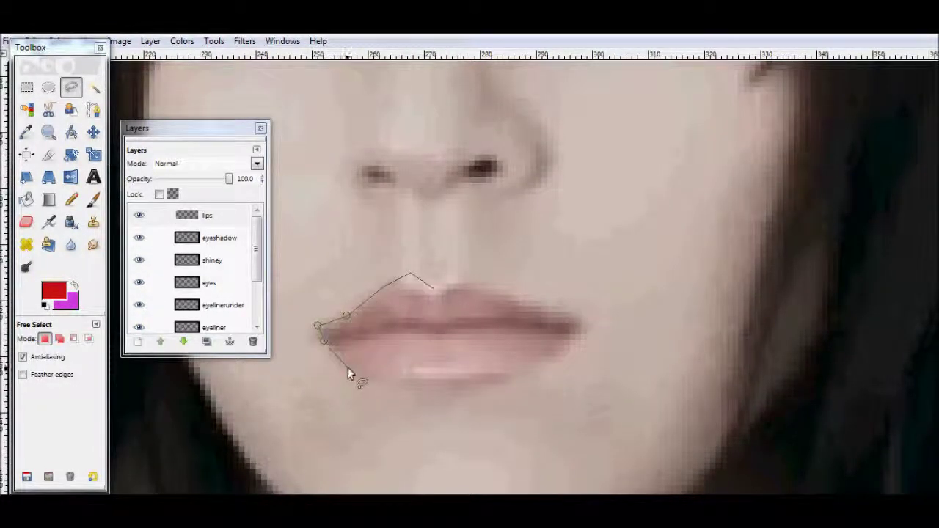
pyautogui.click(365, 380)
pyautogui.click(387, 383)
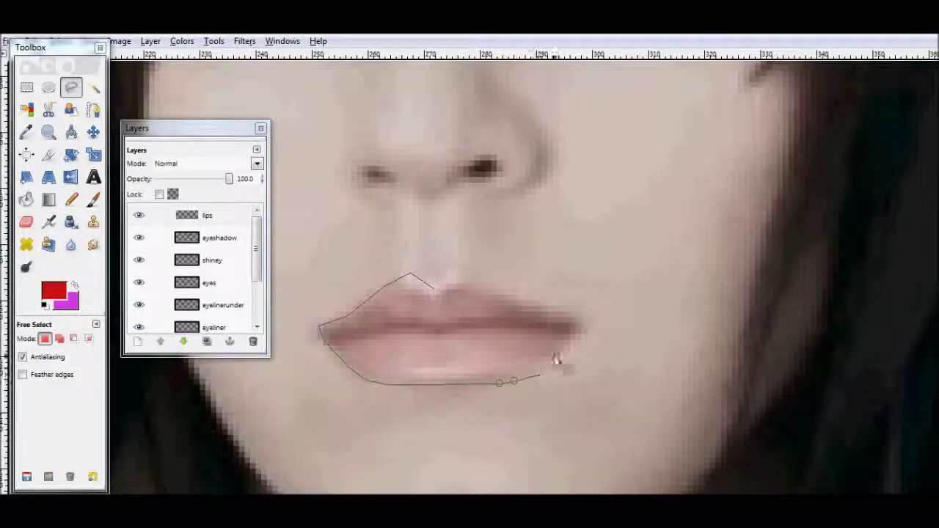
pyautogui.click(577, 330)
pyautogui.click(563, 309)
pyautogui.click(482, 283)
pyautogui.click(454, 271)
pyautogui.click(440, 271)
pyautogui.click(435, 286)
pyautogui.press('Return')
pyautogui.click(92, 201)
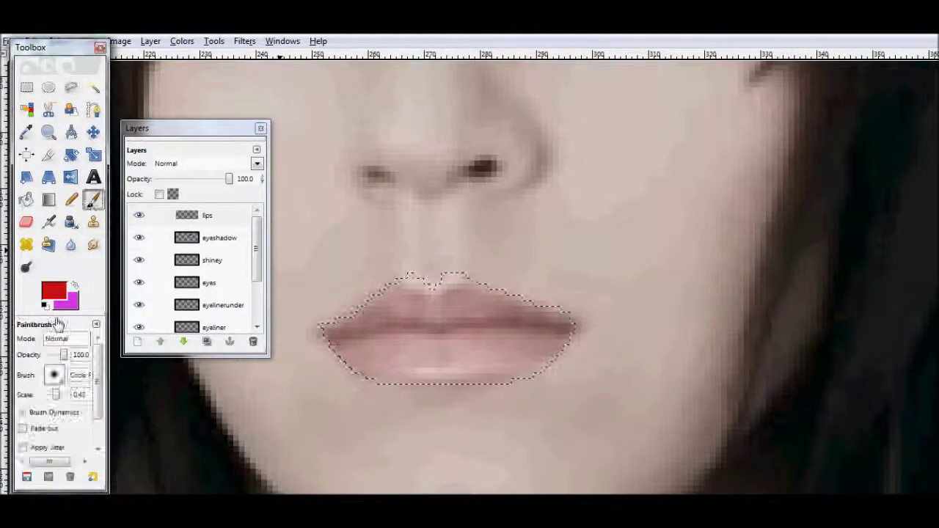
# Step: Fill the selected lips with red and zoom out to the whole face
pyautogui.moveTo(330, 330)
pyautogui.mouseDown()
pyautogui.moveTo(427, 354)
pyautogui.moveTo(415, 300)
pyautogui.moveTo(457, 377)
pyautogui.moveTo(637, 294)
pyautogui.mouseUp()
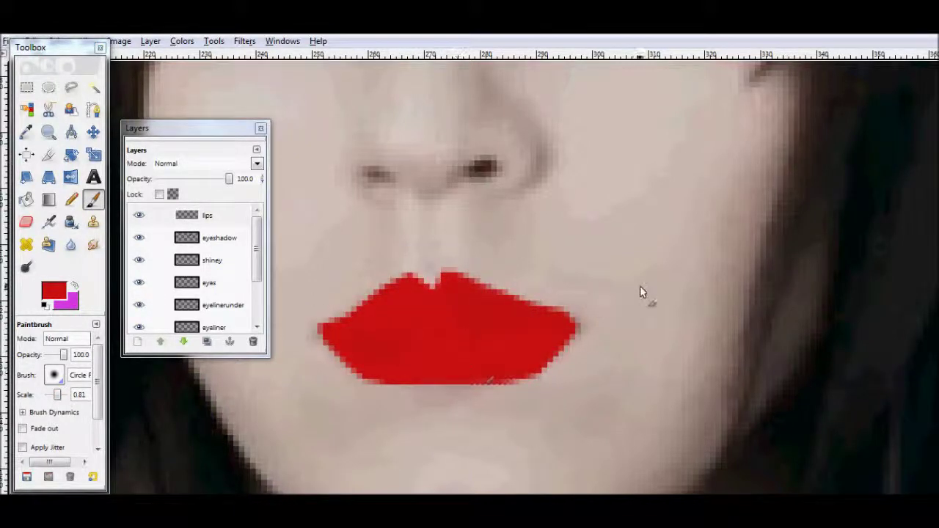
pyautogui.press('z')
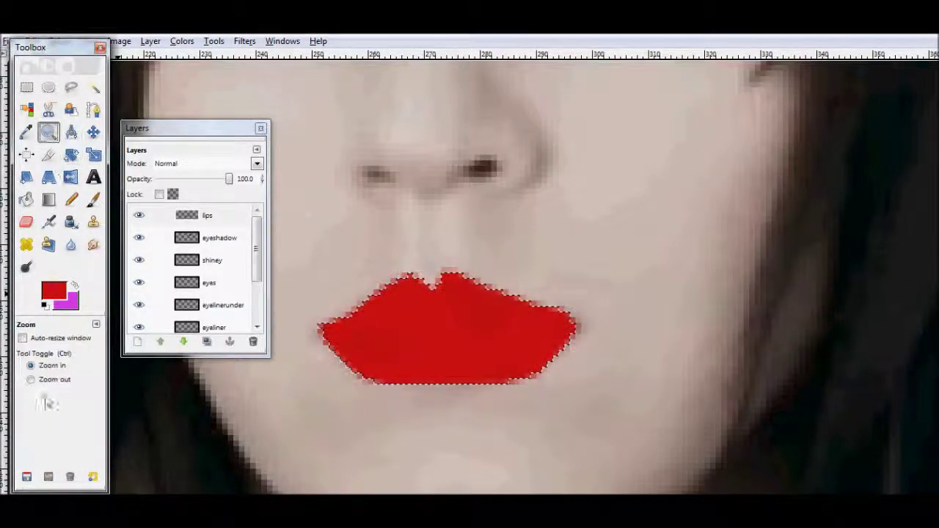
pyautogui.keyDown('ctrl'); pyautogui.click(325, 357); pyautogui.keyUp('ctrl')
pyautogui.keyDown('ctrl'); pyautogui.click(325, 356); pyautogui.keyUp('ctrl')
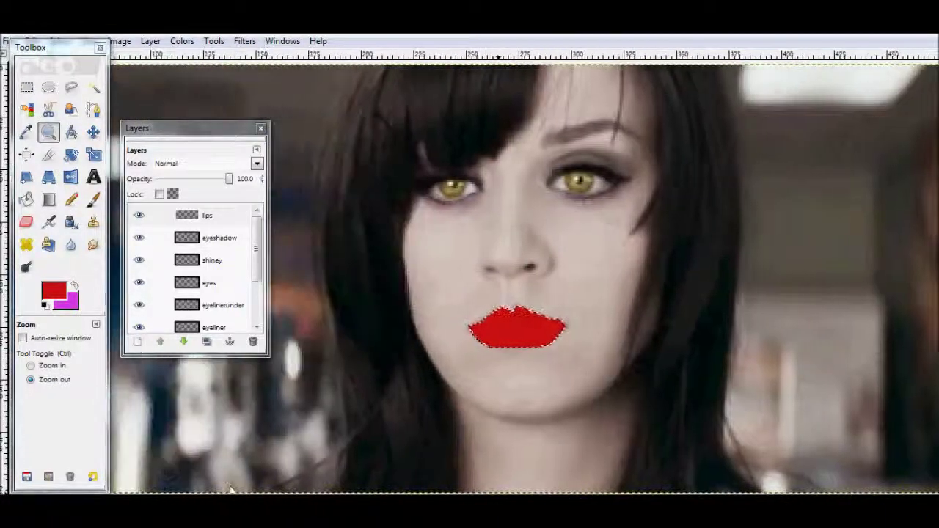
# Step: Set the lips layer to Burn mode at about 35.6 opacity
pyautogui.moveTo(229, 179)
pyautogui.mouseDown()
pyautogui.moveTo(157, 183)
pyautogui.moveTo(234, 180)
pyautogui.mouseUp()
pyautogui.click(257, 163)
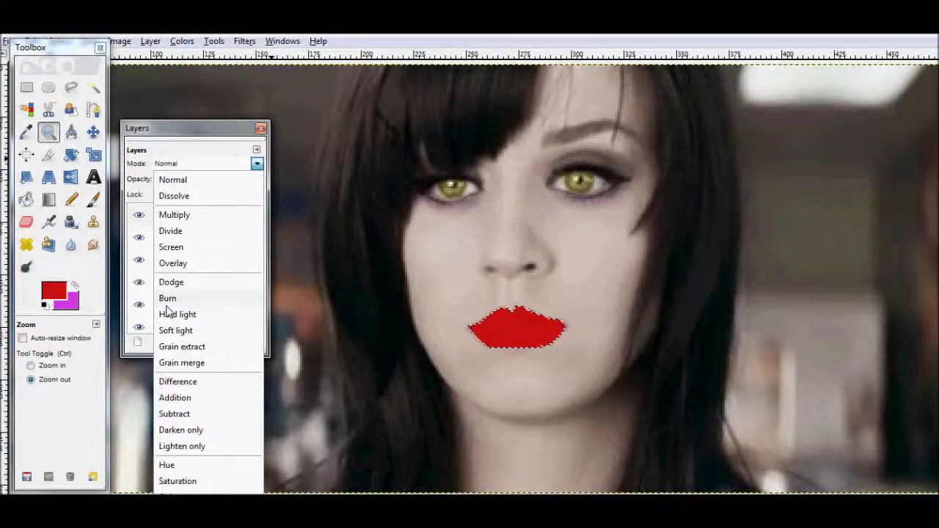
pyautogui.click(167, 301)
pyautogui.moveTo(231, 179); pyautogui.dragTo(181, 181)
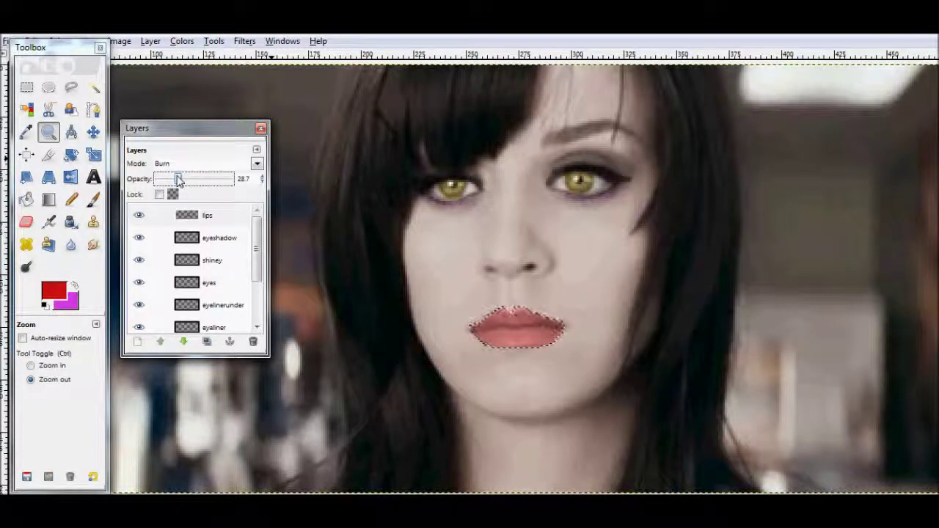
pyautogui.moveTo(183, 189); pyautogui.dragTo(184, 190)
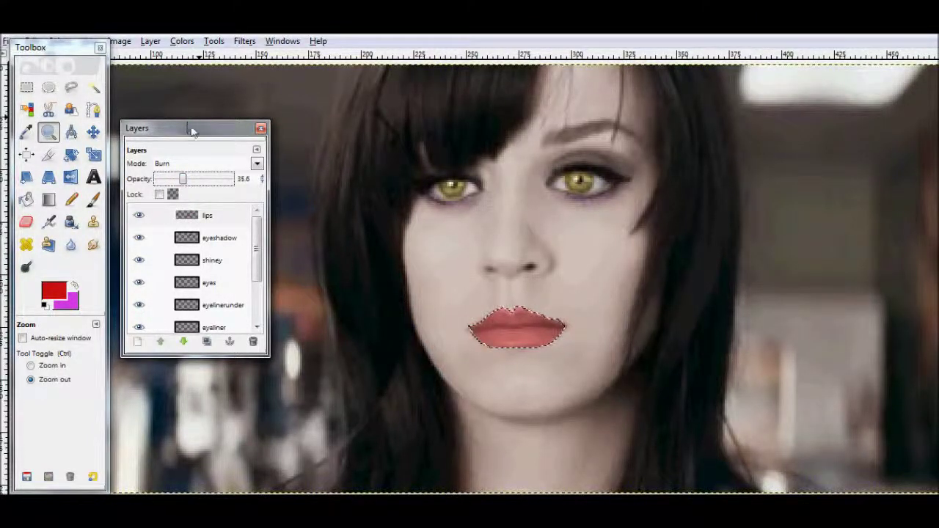
pyautogui.moveTo(192, 131); pyautogui.dragTo(207, 160)
pyautogui.click(151, 41)
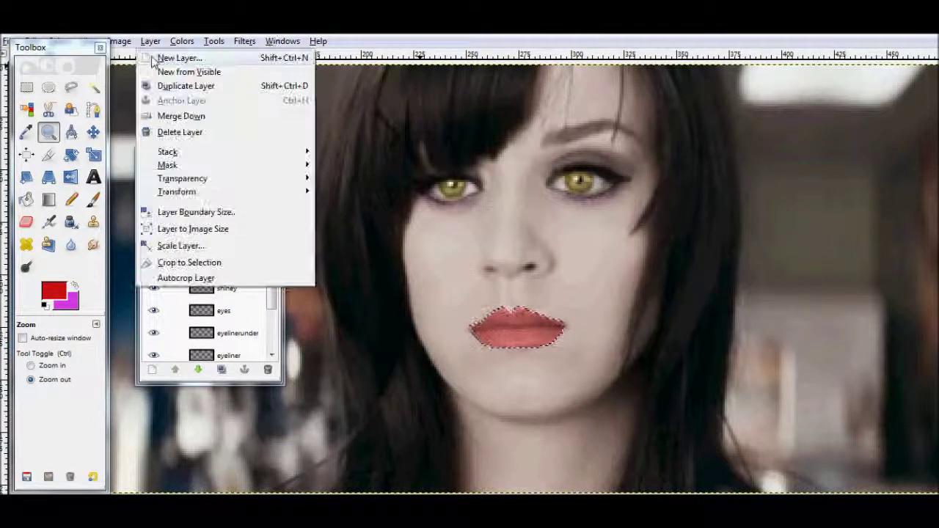
# Step: Add a new layer named hair
pyautogui.click(155, 57)
pyautogui.write('ir')
pyautogui.press('Return')
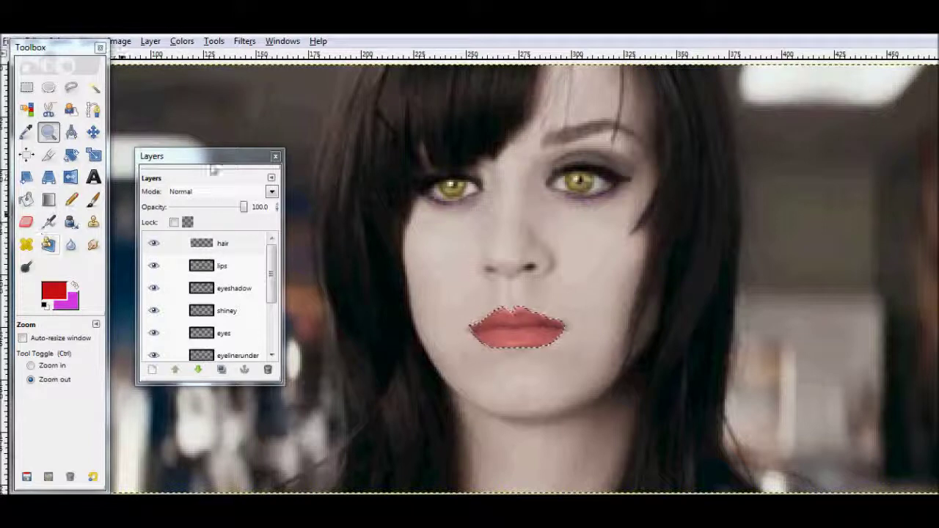
pyautogui.moveTo(211, 157); pyautogui.dragTo(187, 66)
# Step: Set a black Paintbrush at scale 2.08 and remove the lips selection with Select > None
pyautogui.click(93, 200)
pyautogui.click(53, 291)
pyautogui.click(213, 186)
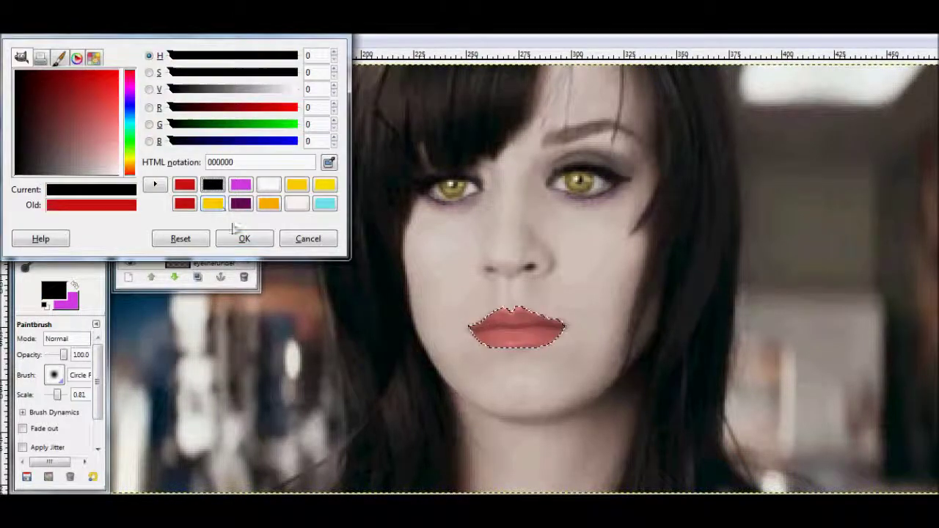
pyautogui.click(244, 238)
pyautogui.moveTo(60, 400); pyautogui.dragTo(67, 397)
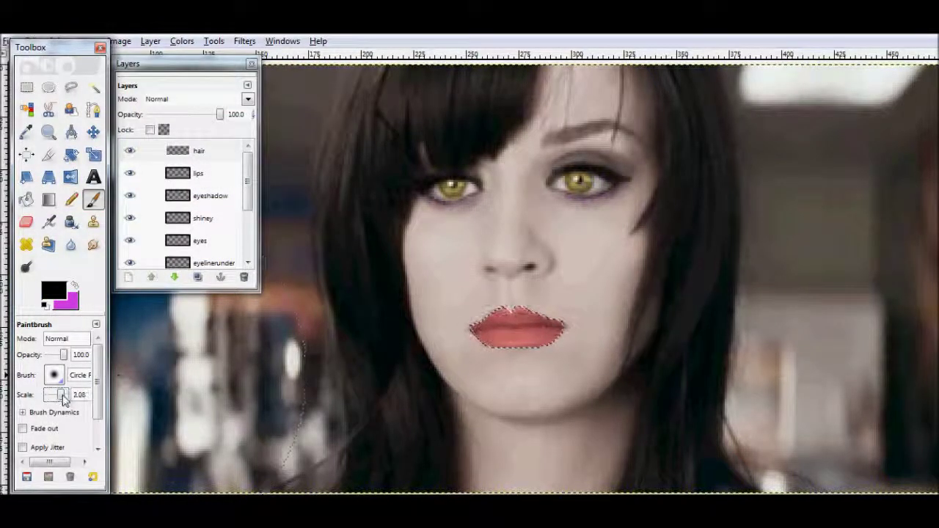
pyautogui.click(208, 172)
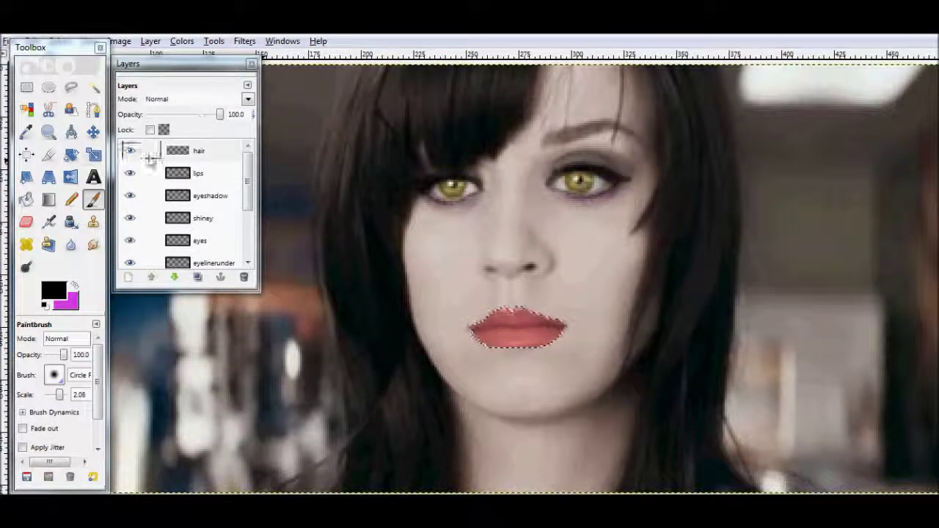
pyautogui.click(59, 41)
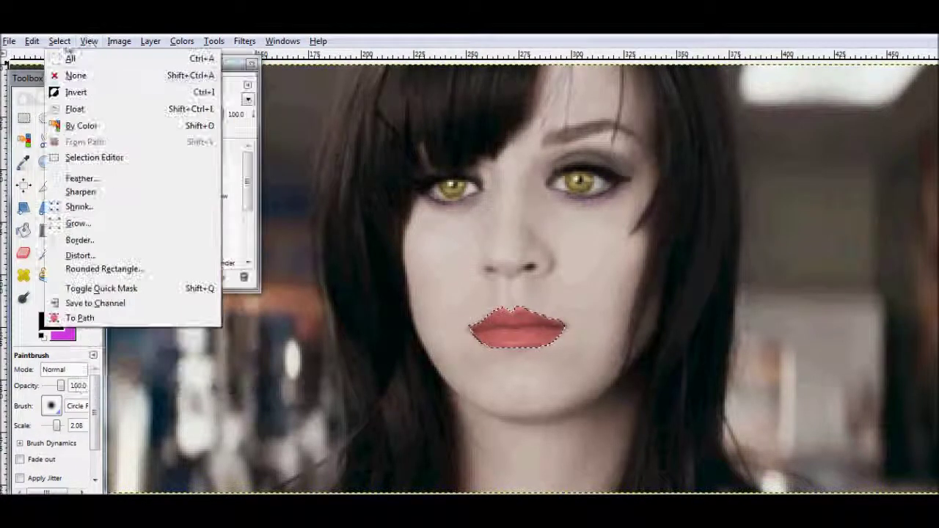
pyautogui.click(75, 75)
# Step: Darken both hair edges and a fine strand above the right eyebrow, at 73.3 opacity
pyautogui.moveTo(418, 428)
pyautogui.mouseDown()
pyautogui.moveTo(391, 115)
pyautogui.moveTo(398, 74)
pyautogui.moveTo(342, 383)
pyautogui.moveTo(345, 473)
pyautogui.mouseUp()
pyautogui.moveTo(660, 308)
pyautogui.mouseDown()
pyautogui.moveTo(685, 352)
pyautogui.moveTo(697, 411)
pyautogui.moveTo(671, 256)
pyautogui.moveTo(687, 87)
pyautogui.moveTo(726, 81)
pyautogui.moveTo(718, 440)
pyautogui.moveTo(713, 420)
pyautogui.mouseUp()
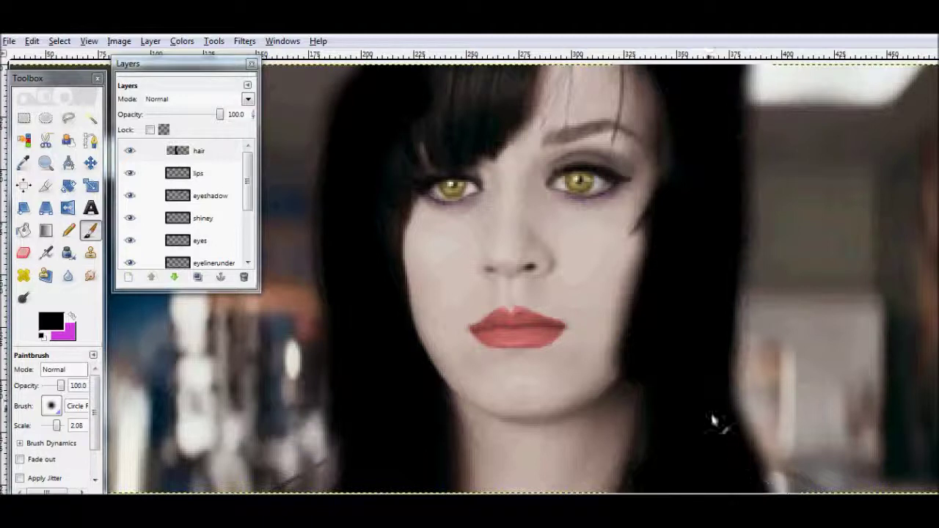
pyautogui.moveTo(56, 426); pyautogui.dragTo(50, 427)
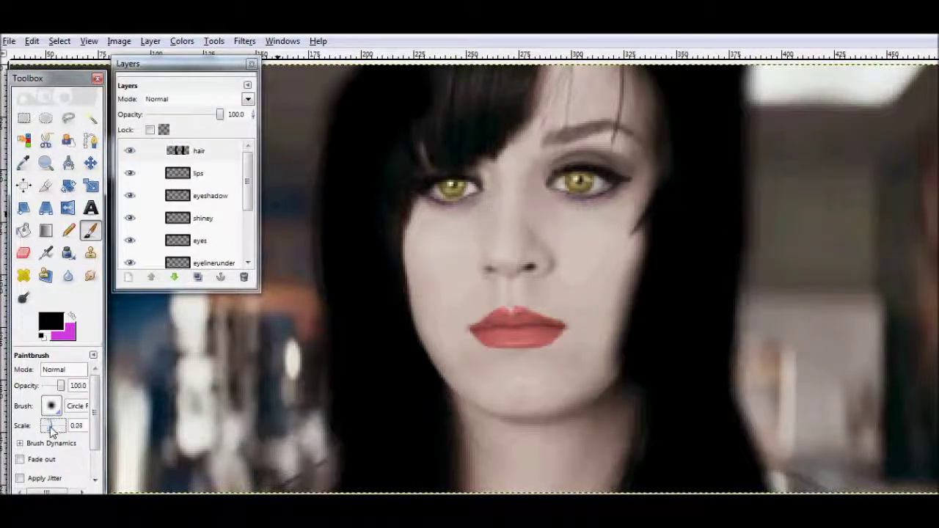
pyautogui.moveTo(622, 139); pyautogui.dragTo(623, 69)
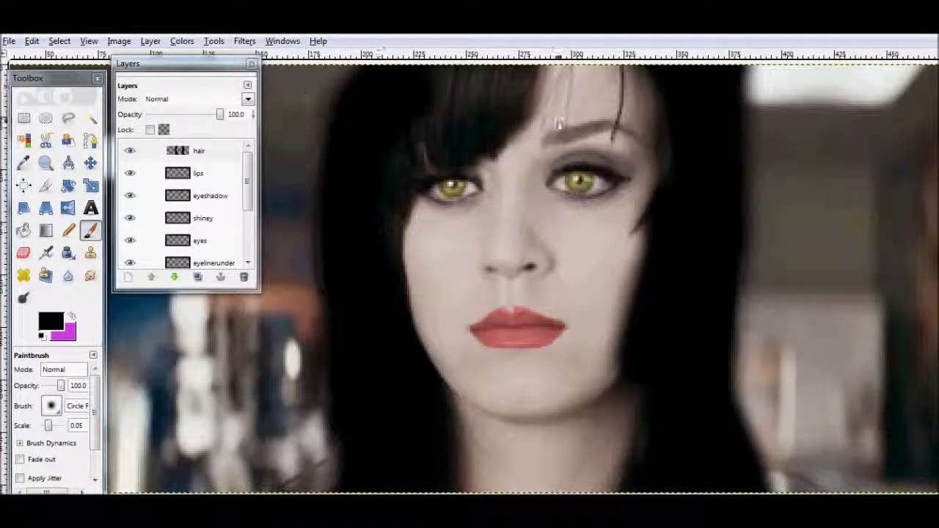
pyautogui.moveTo(219, 116); pyautogui.dragTo(202, 116)
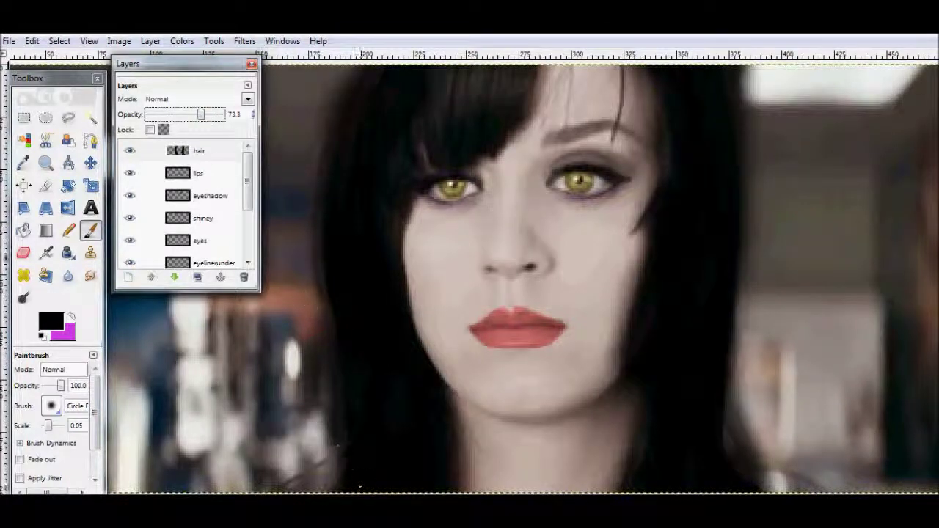
pyautogui.click(154, 42)
pyautogui.click(180, 57)
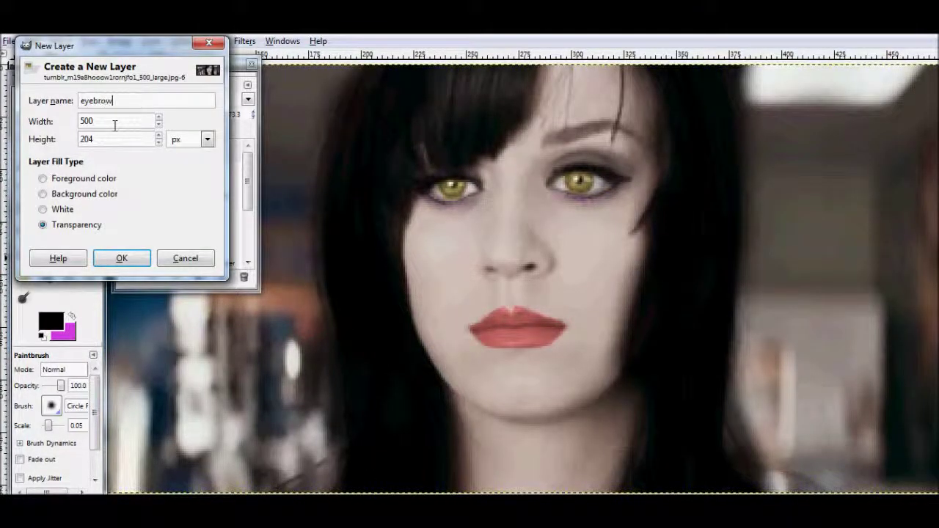
# Step: Create the eyebrow layer and zoom in closely on the eyebrow
pyautogui.write('w')
pyautogui.press('Return')
pyautogui.click(46, 163)
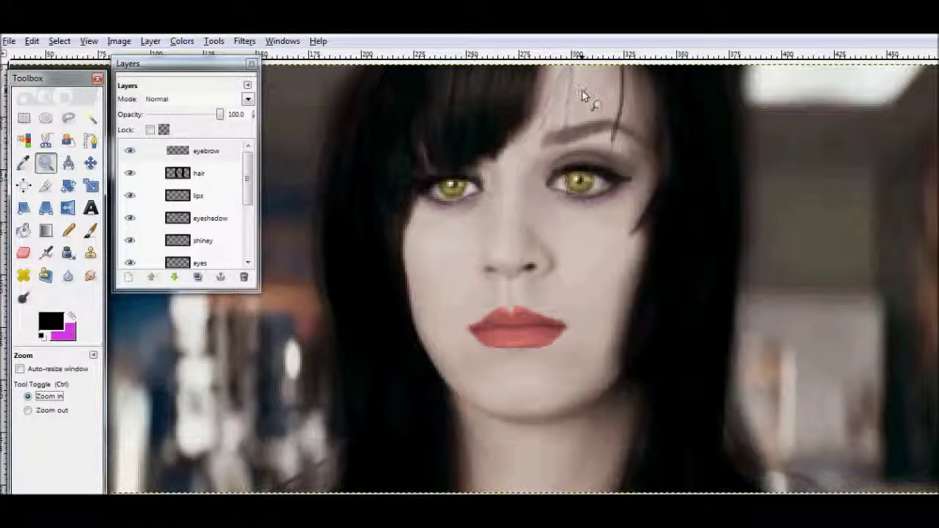
pyautogui.click(585, 99)
pyautogui.click(583, 98)
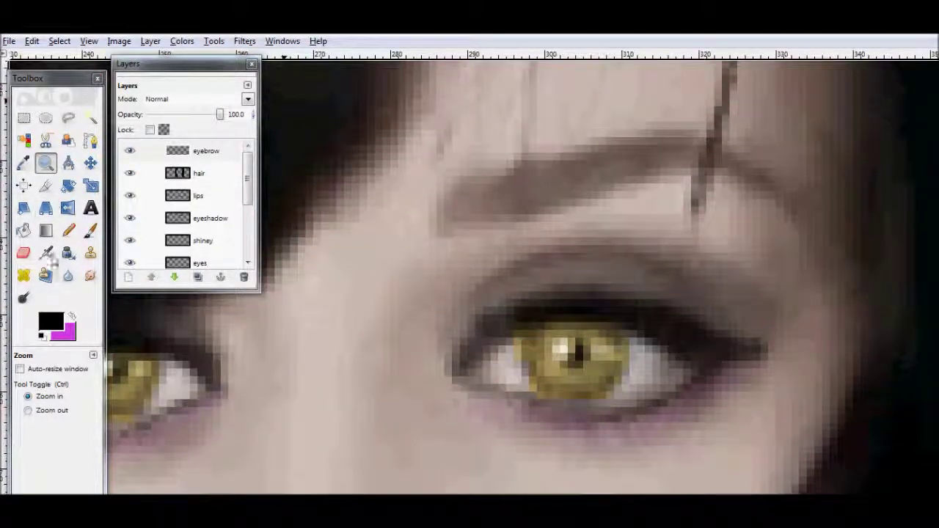
# Step: Paint black over the eyebrow, thickening its upper edge and extending the tail with finer strokes
pyautogui.click(90, 230)
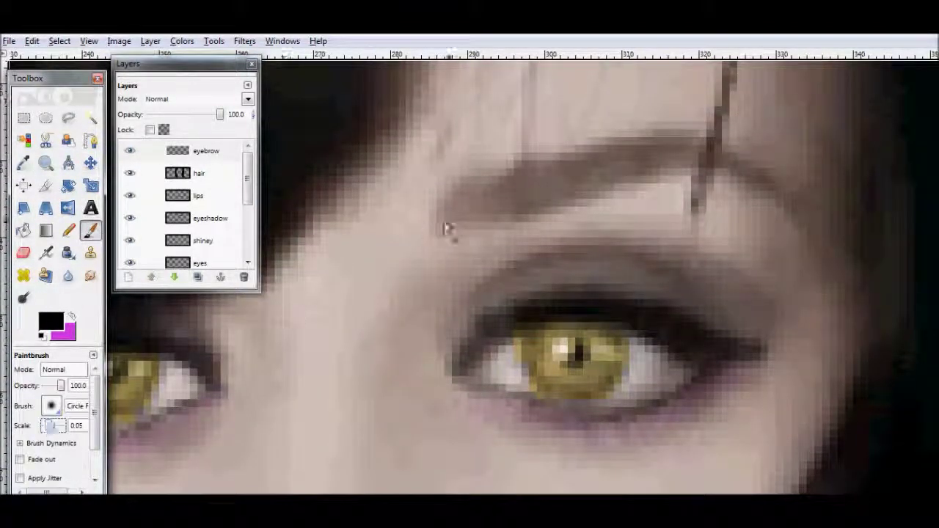
pyautogui.moveTo(468, 208); pyautogui.dragTo(636, 165)
pyautogui.moveTo(55, 425); pyautogui.dragTo(51, 428)
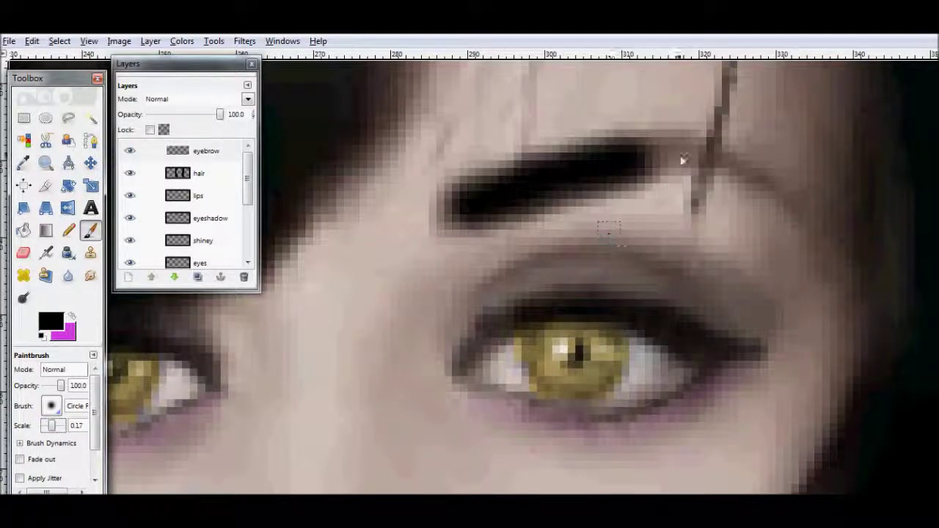
pyautogui.moveTo(675, 154)
pyautogui.mouseDown()
pyautogui.moveTo(656, 164)
pyautogui.moveTo(648, 153)
pyautogui.mouseUp()
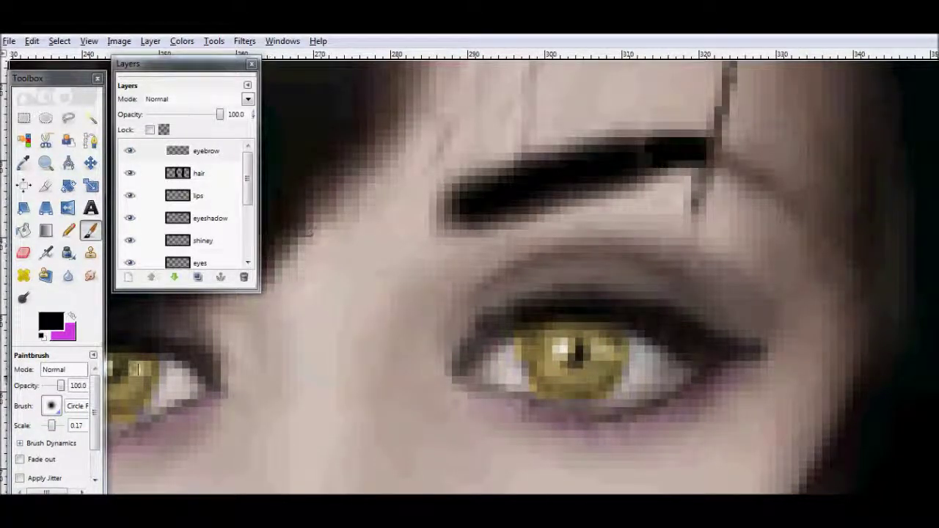
pyautogui.moveTo(51, 430); pyautogui.dragTo(49, 430)
pyautogui.moveTo(726, 156)
pyautogui.mouseDown()
pyautogui.moveTo(783, 204)
pyautogui.moveTo(730, 172)
pyautogui.moveTo(686, 213)
pyautogui.moveTo(727, 66)
pyautogui.mouseUp()
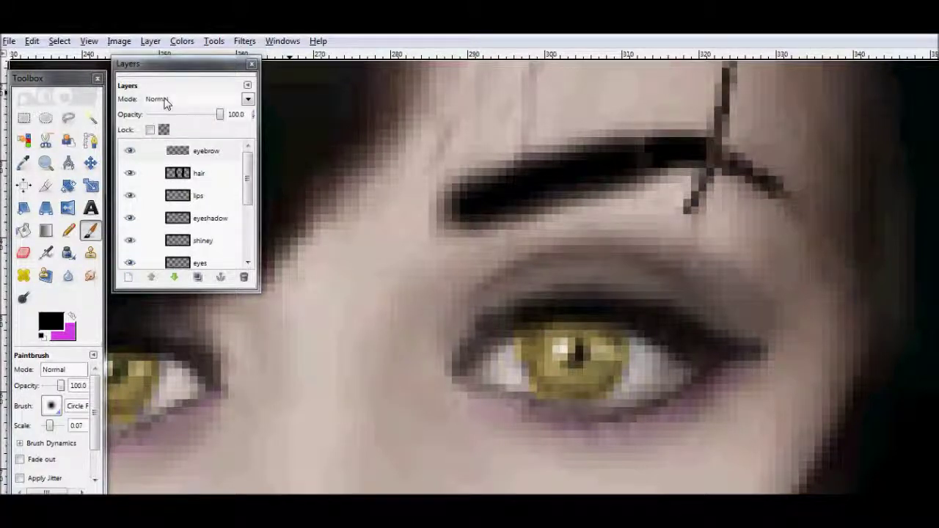
# Step: Zoom back out to the face and lower the eyebrow layer to 43.6 opacity
pyautogui.click(45, 162)
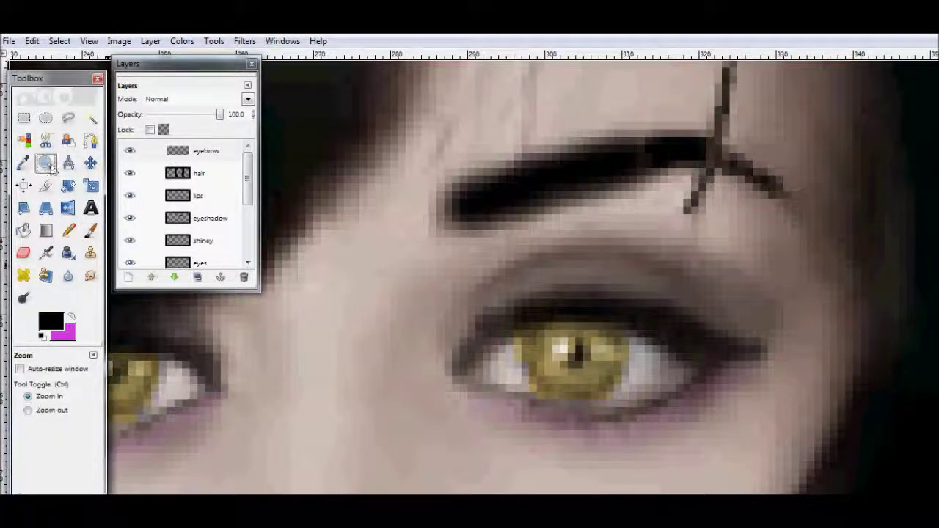
pyautogui.click(28, 410)
pyautogui.click(281, 334)
pyautogui.click(280, 328)
pyautogui.scroll(-5, 280, 327)
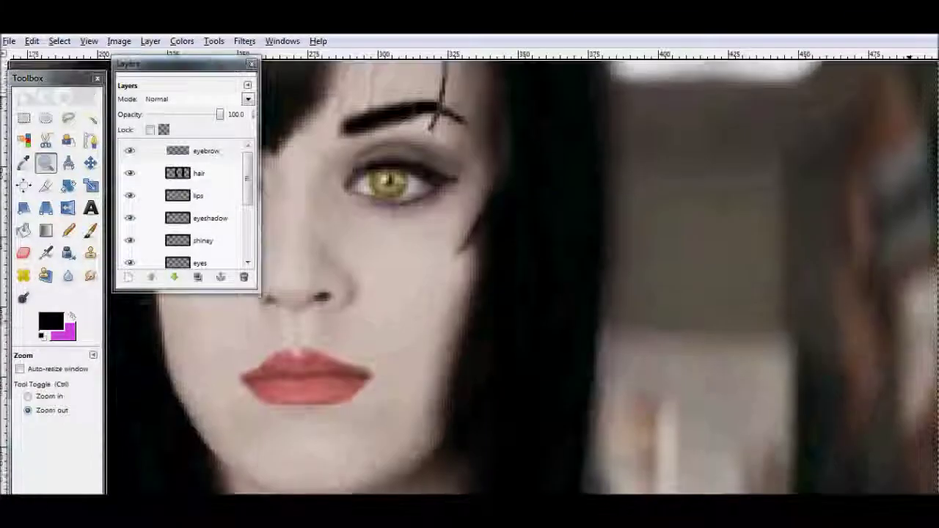
pyautogui.hscroll(-5, 675, 424)
pyautogui.moveTo(219, 114); pyautogui.dragTo(179, 123)
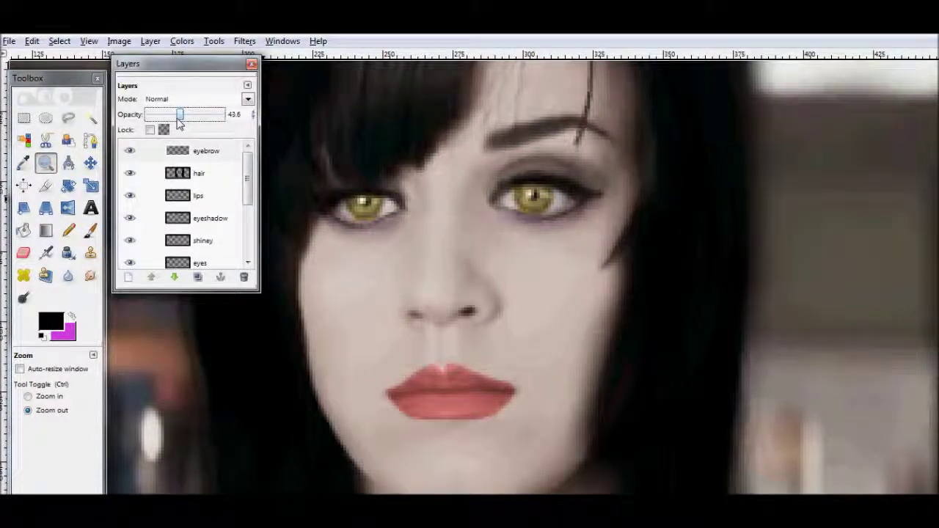
pyautogui.click(382, 390)
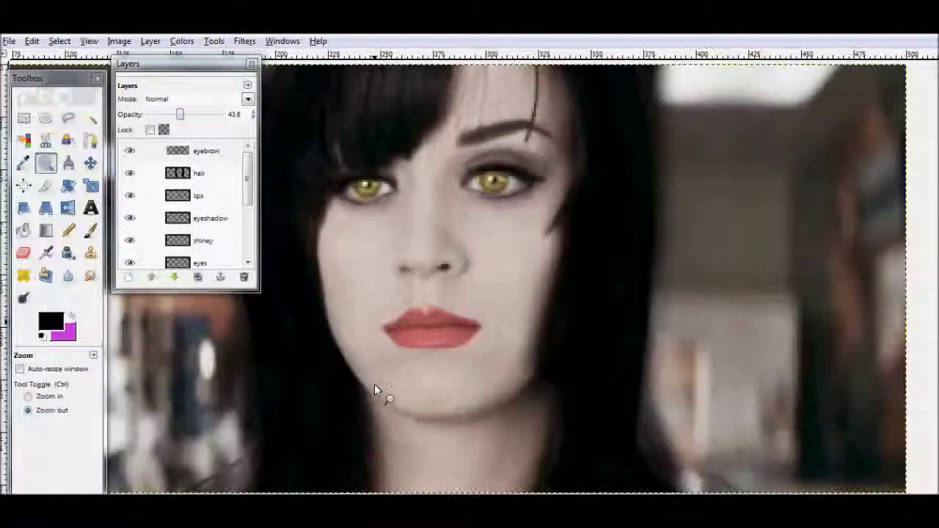
pyautogui.keyDown('ctrl'); pyautogui.click(407, 456); pyautogui.keyUp('ctrl')
pyautogui.hscroll(2, 469, 451)
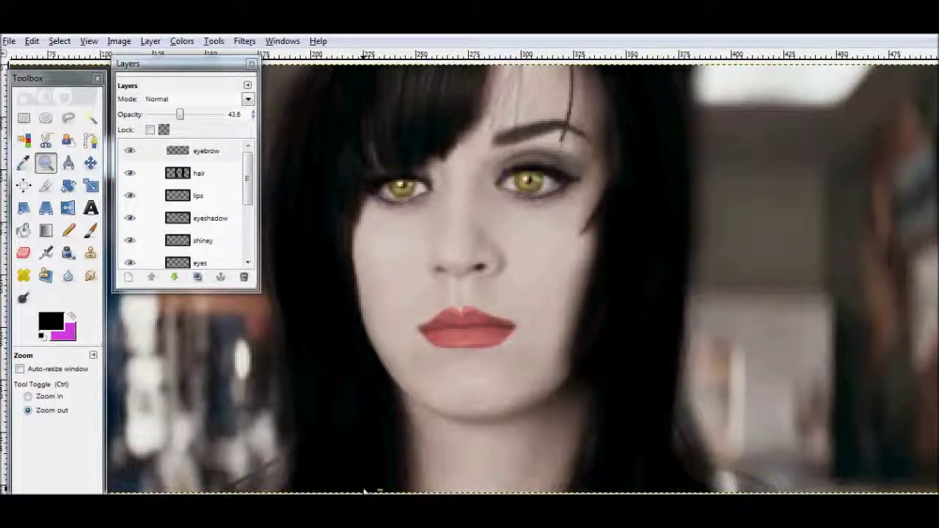
pyautogui.click(9, 41)
# Step: Show the side-by-side comparison image and zoom in twice on the two faces
pyautogui.click(446, 86)
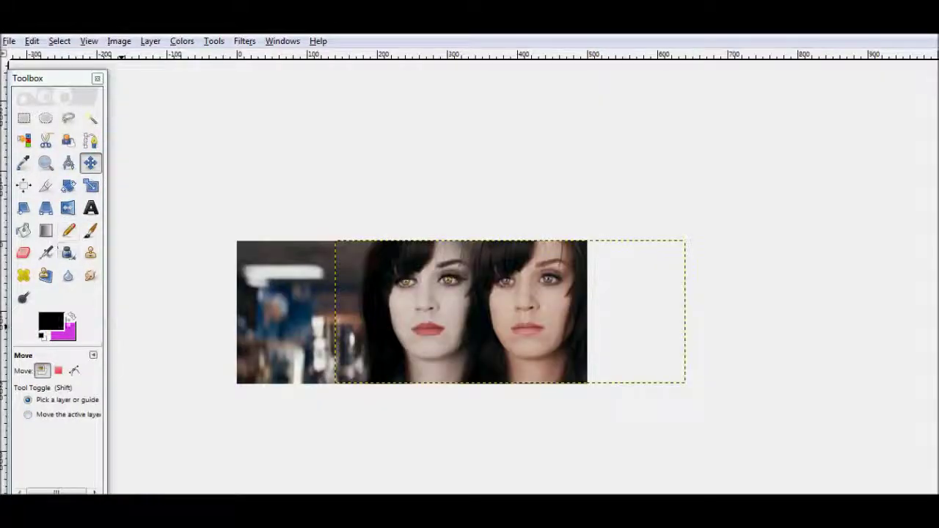
pyautogui.click(45, 163)
pyautogui.click(28, 397)
pyautogui.click(210, 325)
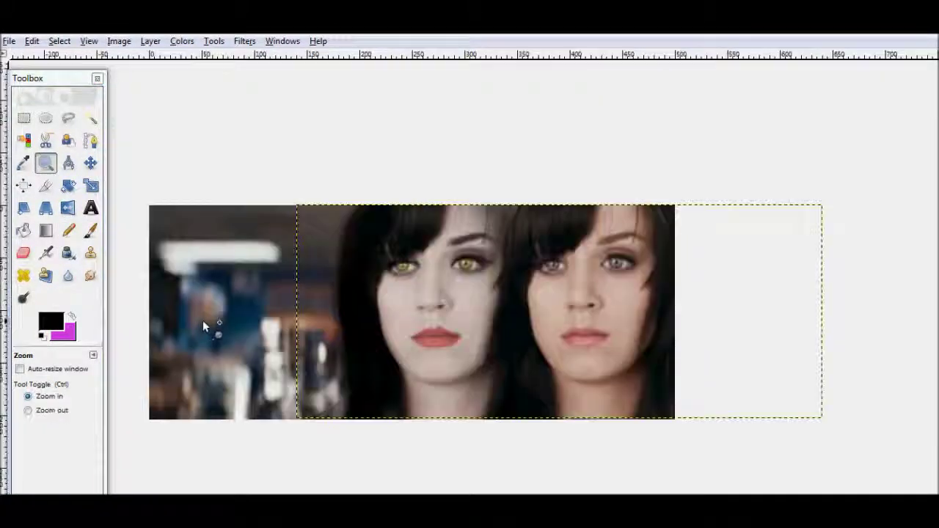
pyautogui.click(188, 330)
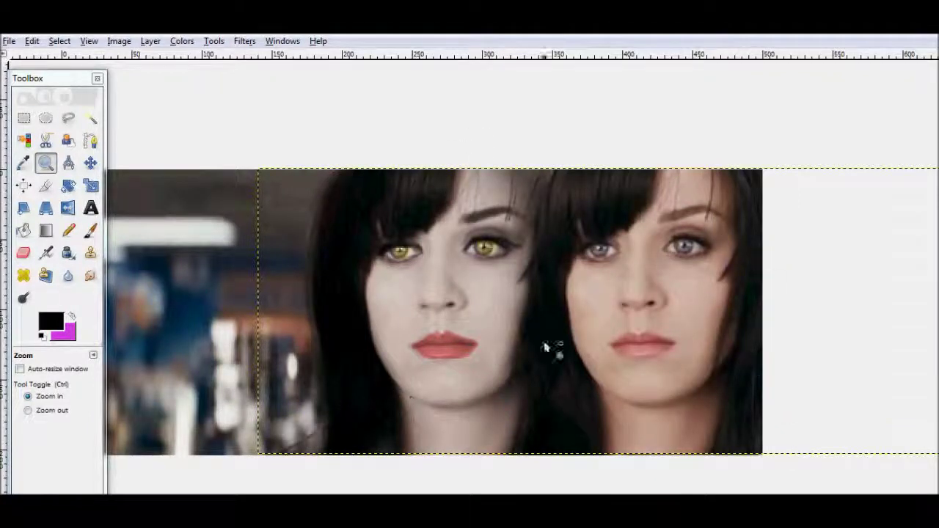